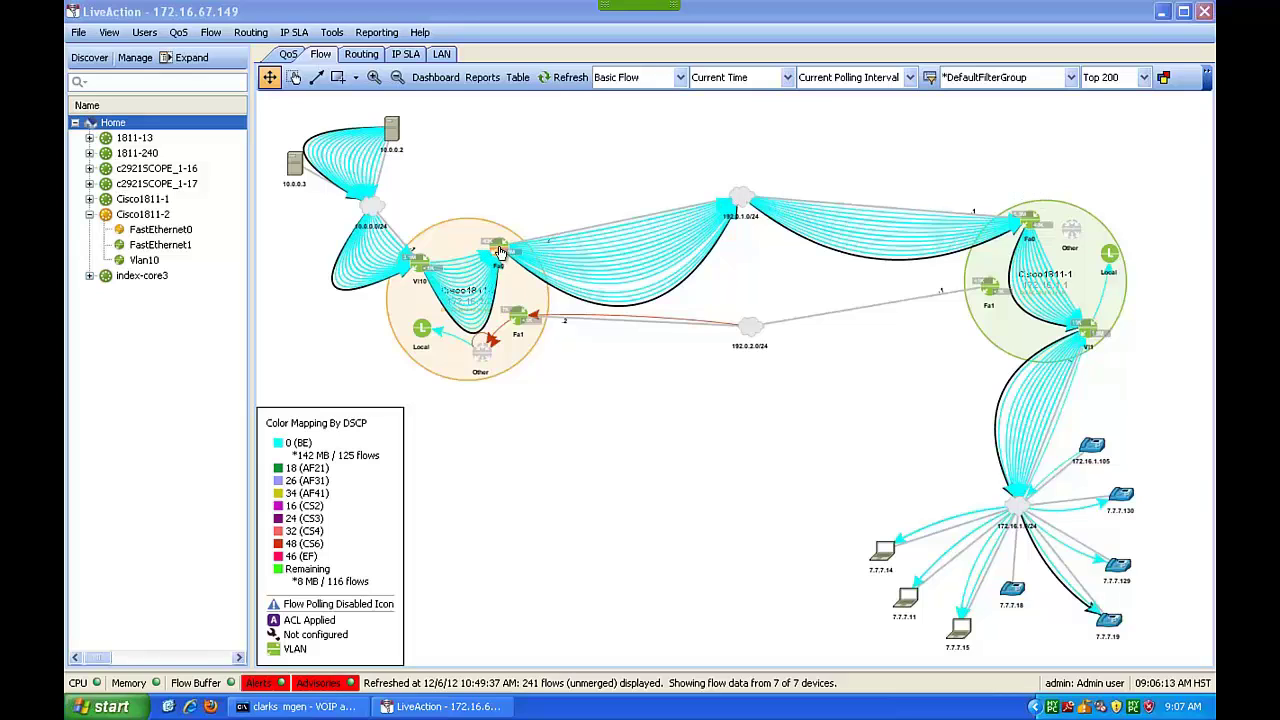
- Show FastEthernet0's before/after QoS charts and review the VOIP class statistics
double_click(500, 252)
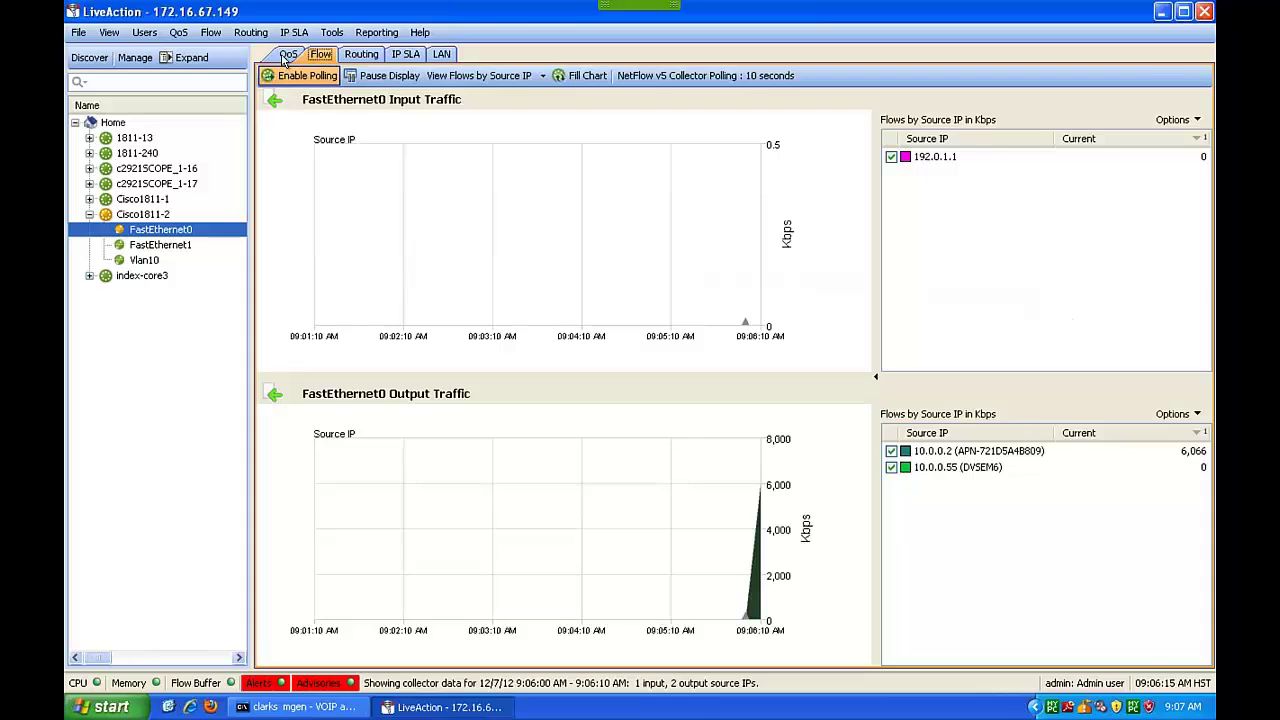
left_click(288, 55)
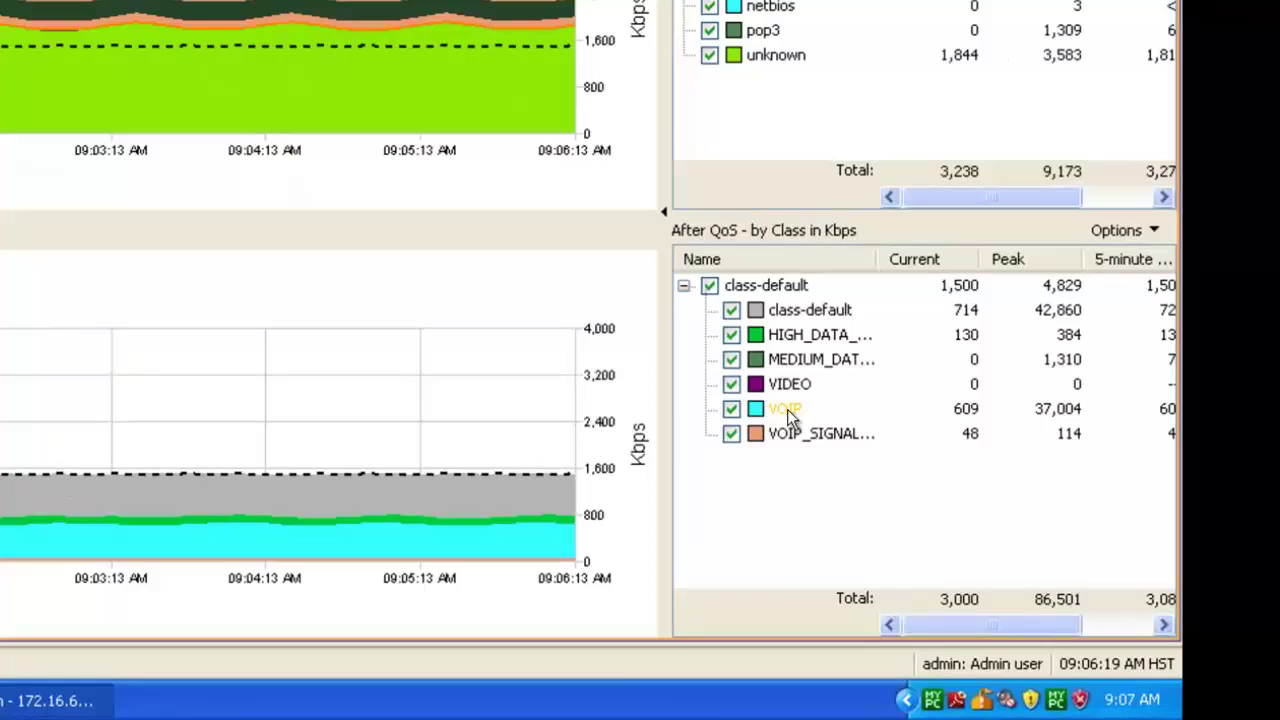
right_click(780, 409)
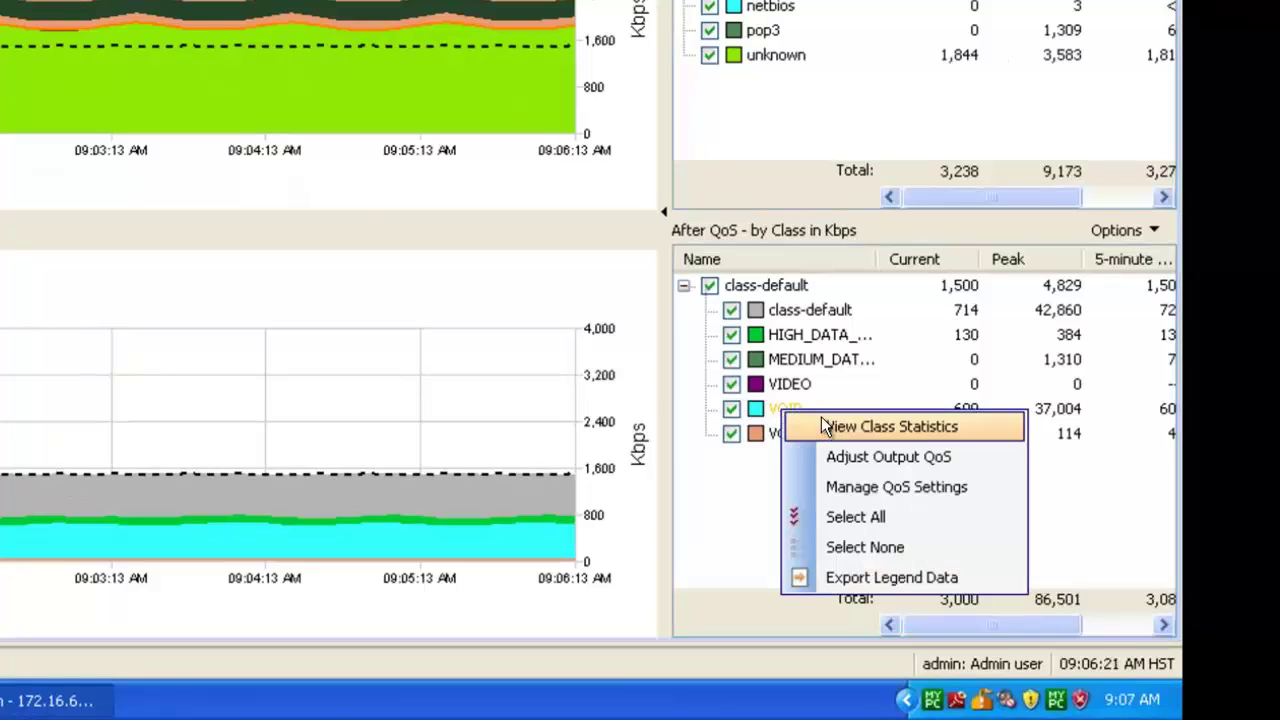
left_click(826, 427)
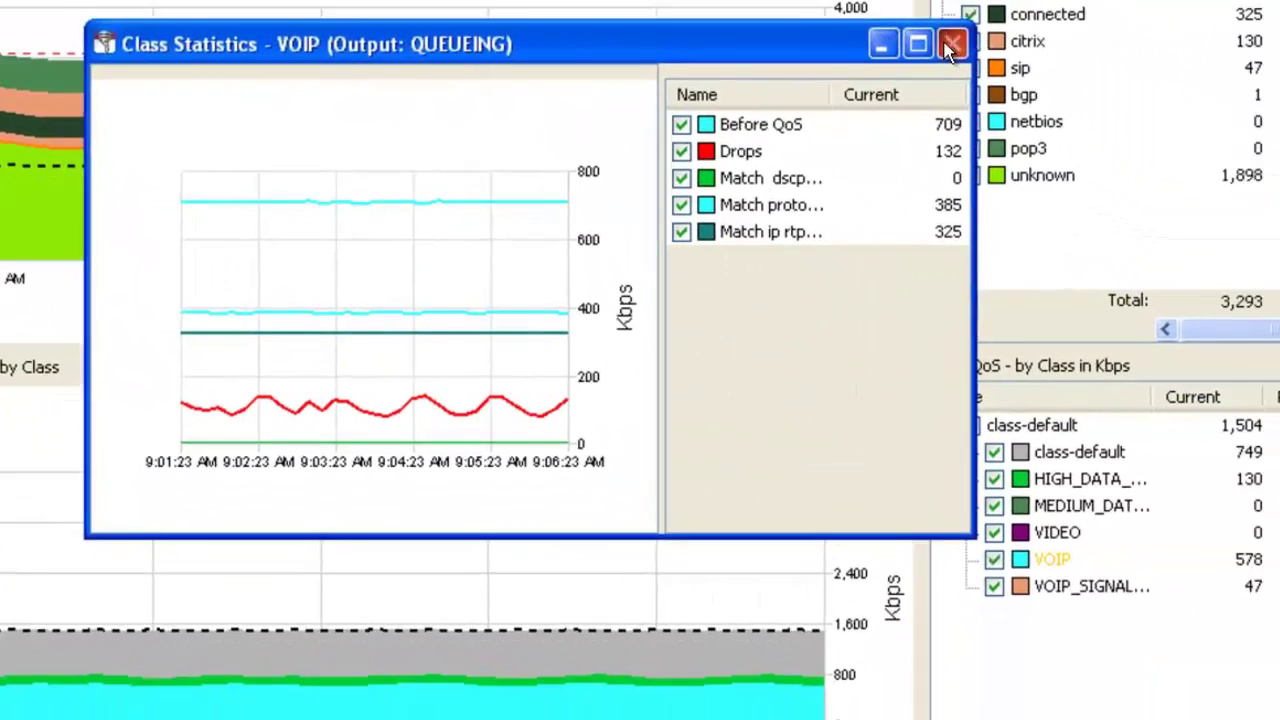
left_click(950, 47)
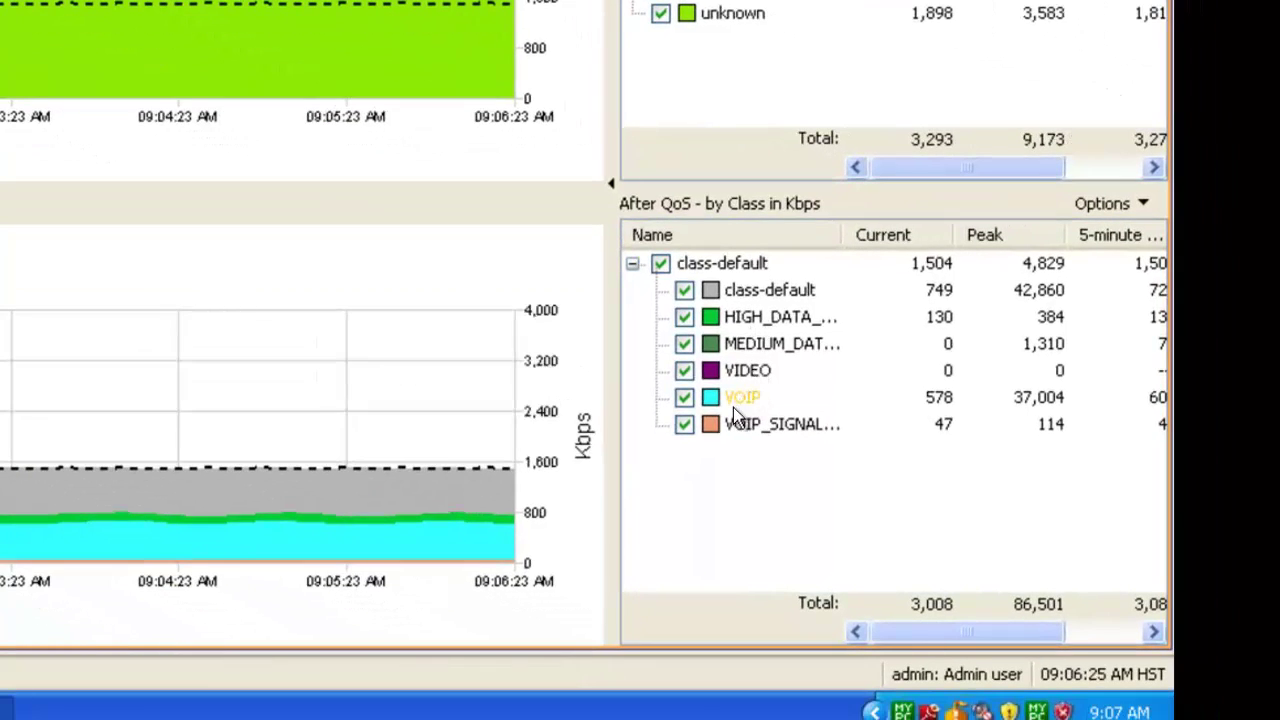
right_click(733, 407)
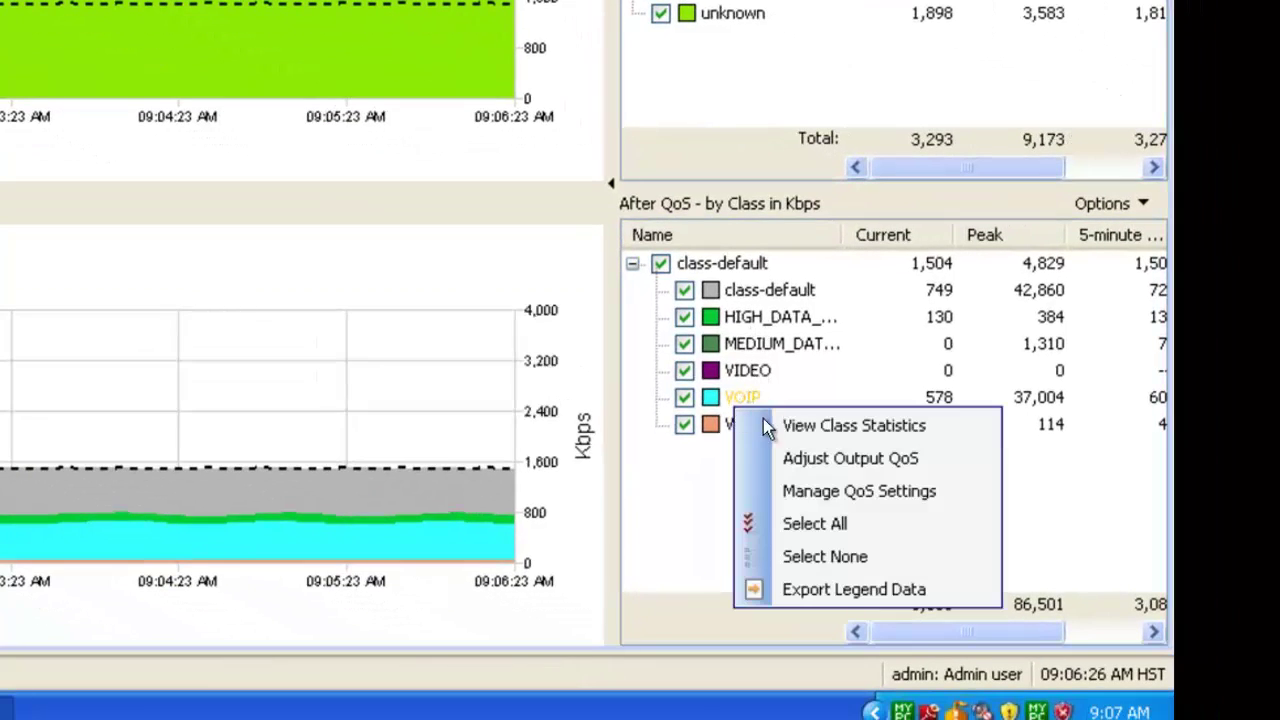
- Set VOIP's reserved output bandwidth on FastEthernet0 to 1024 Kbps and save it to the device
left_click(796, 465)
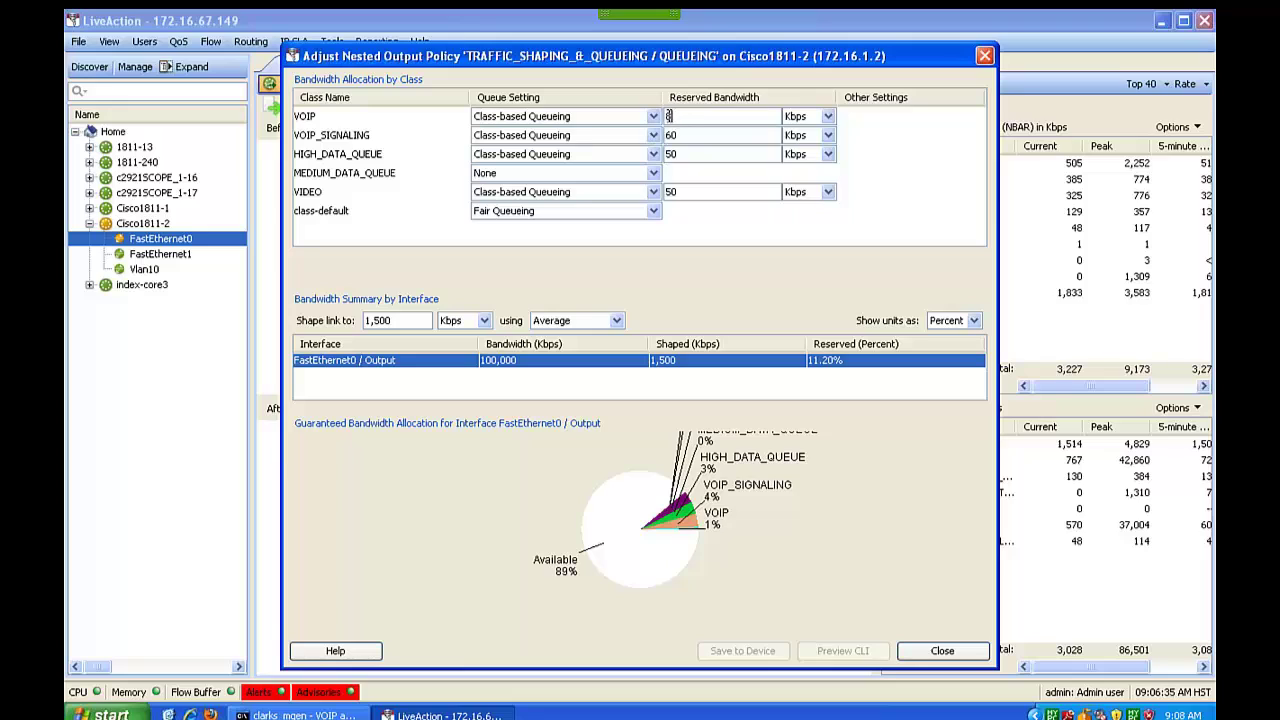
key("BackSpace")
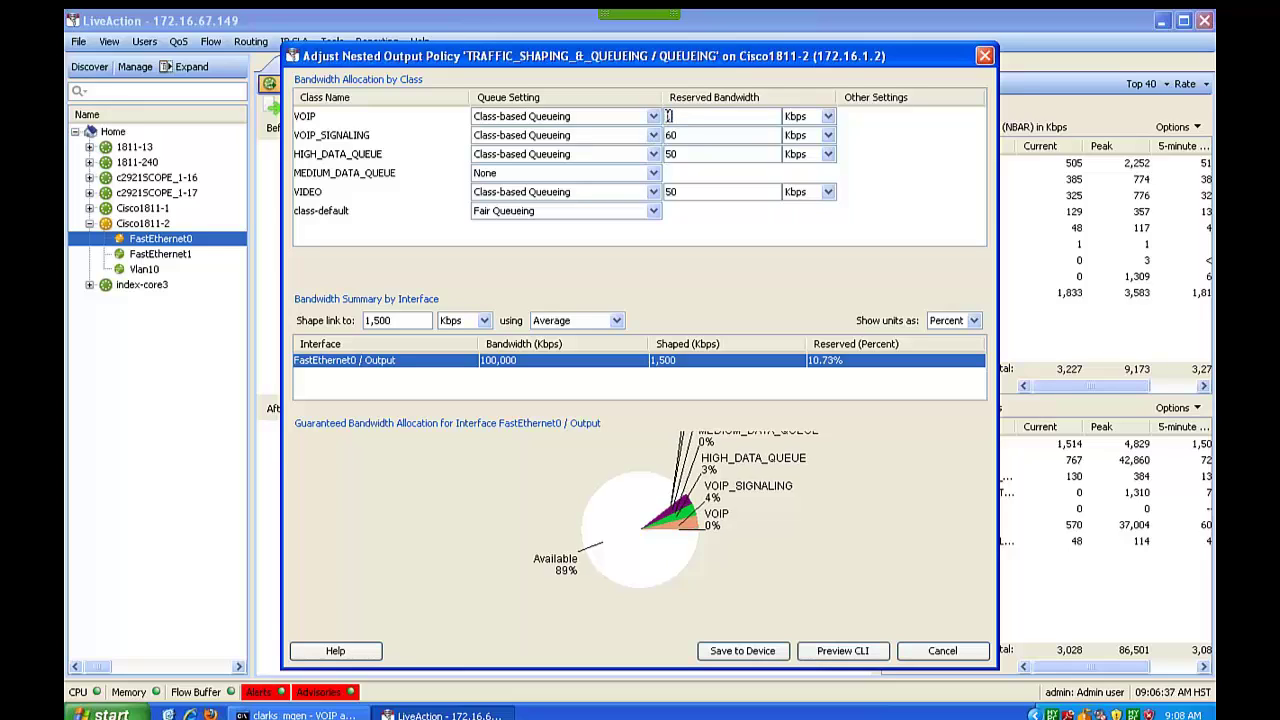
type("1024")
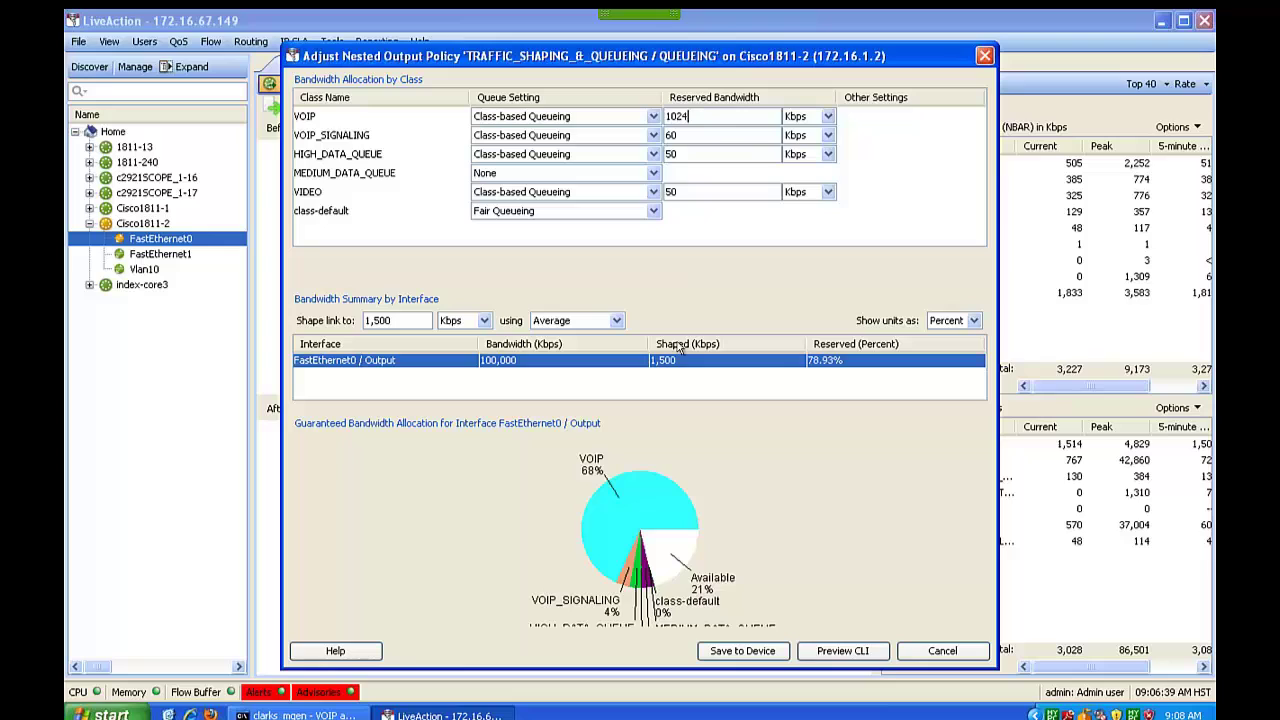
left_click(754, 652)
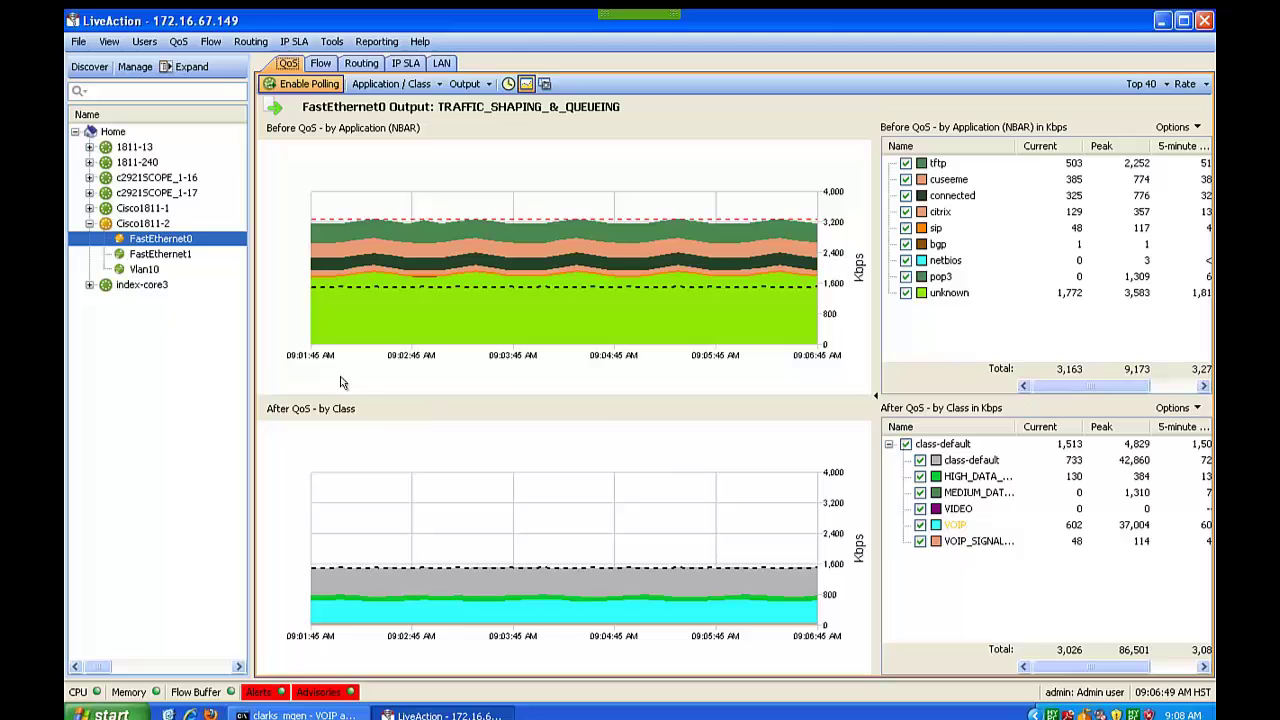
- Select Cisco1811-2 and bring up the actions for its Vlan10 Input interface row
left_click(145, 224)
right_click(146, 224)
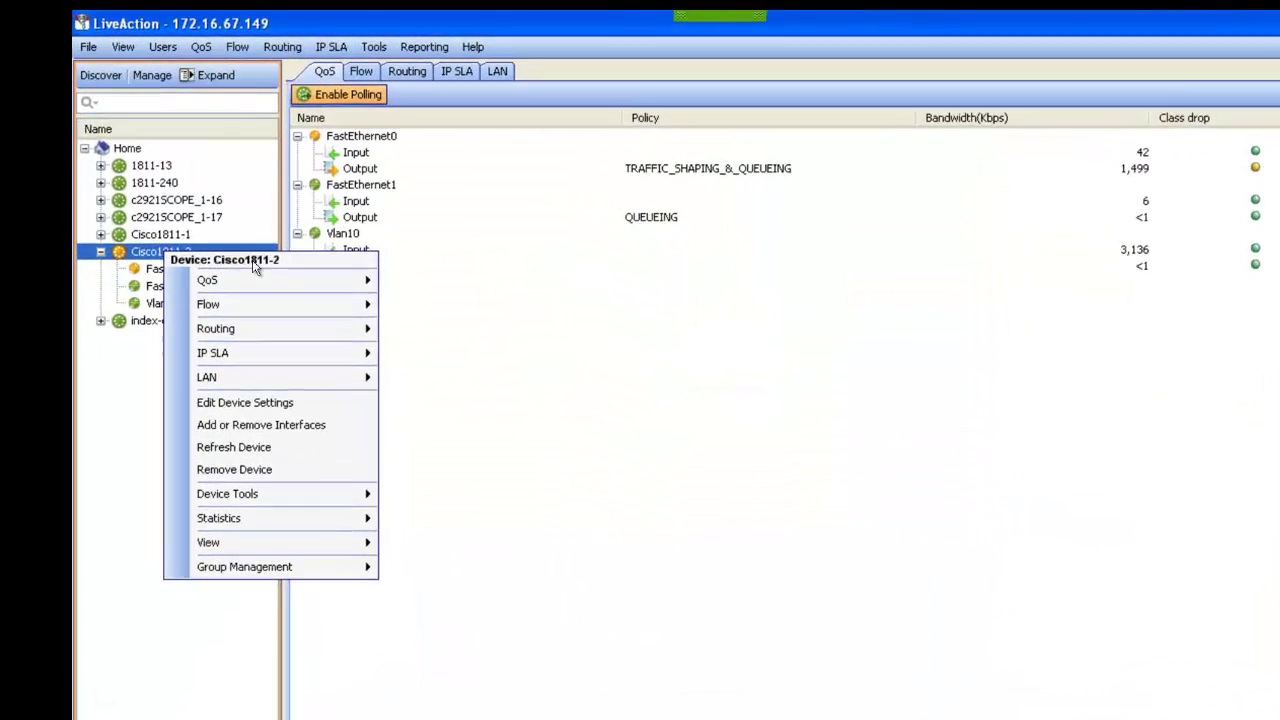
mouse_move(370, 278)
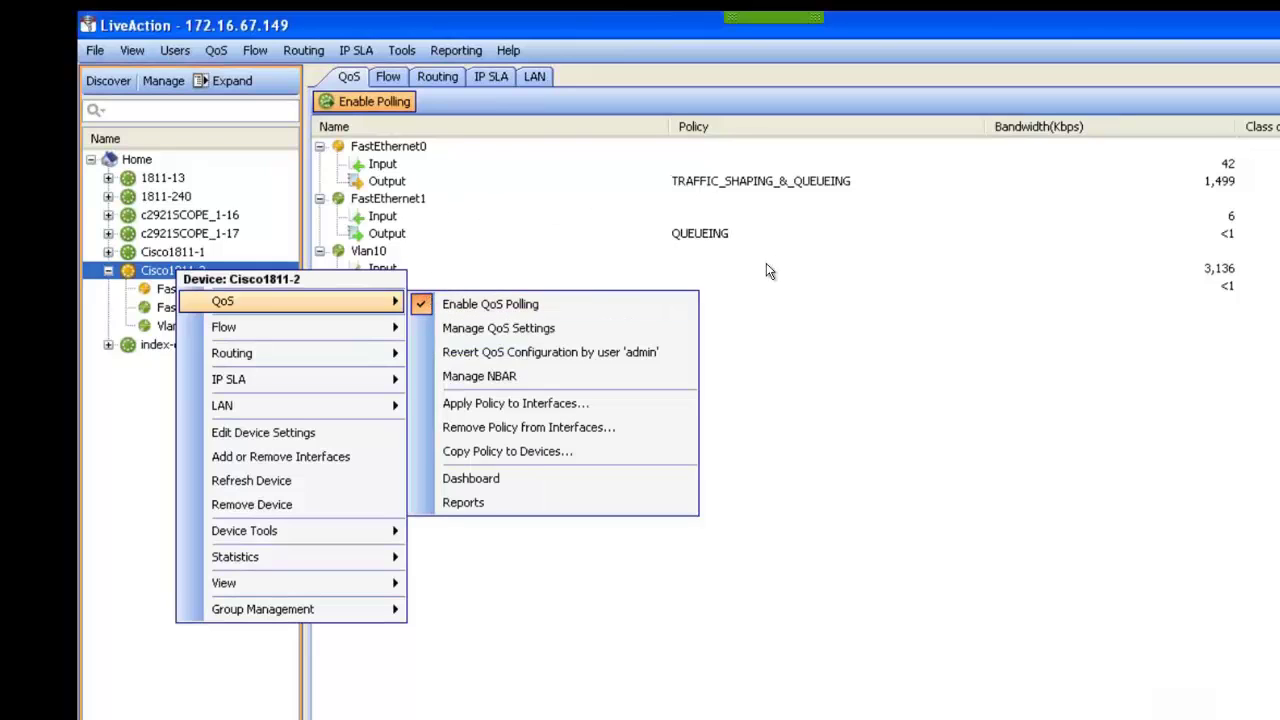
left_click(620, 272)
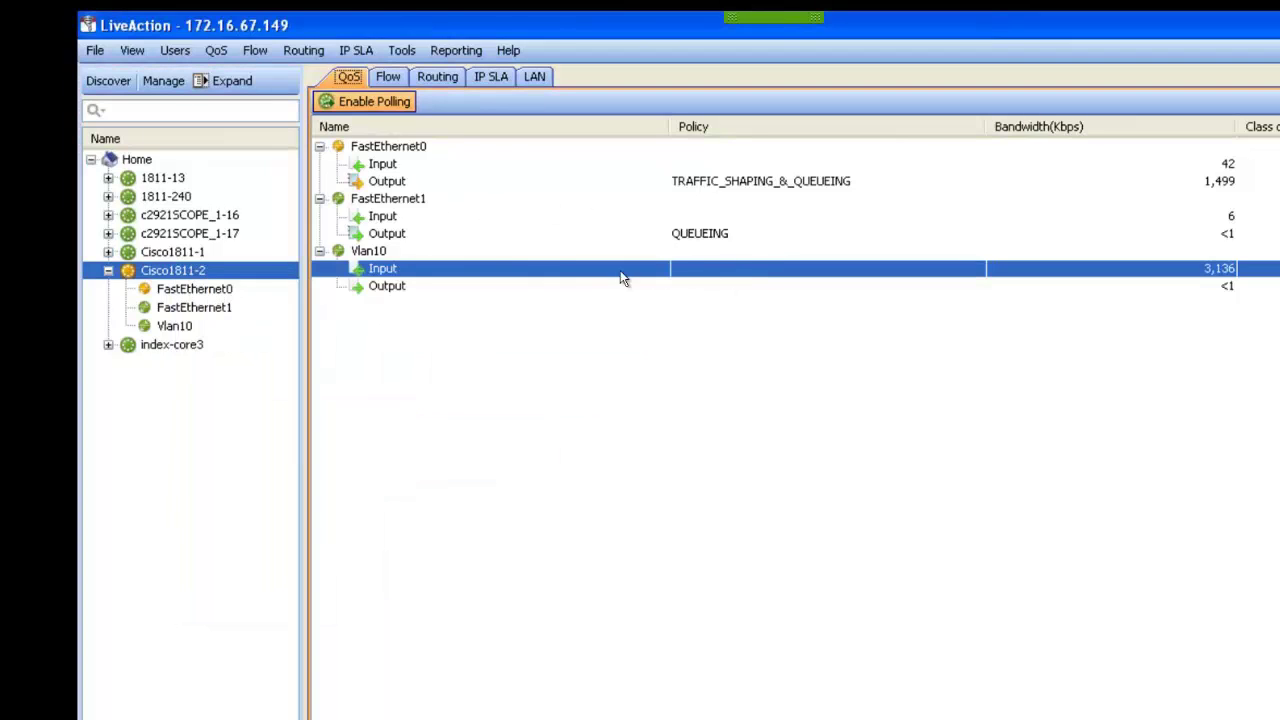
right_click(440, 271)
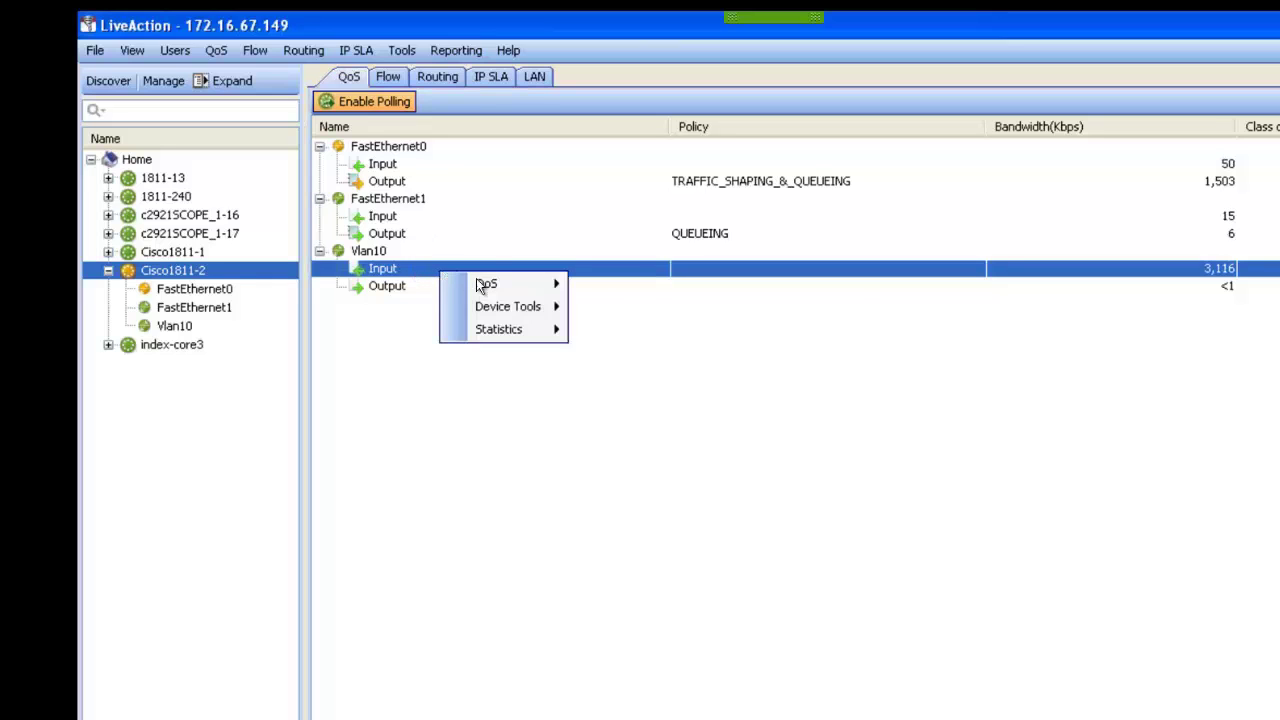
mouse_move(534, 282)
left_click(627, 288)
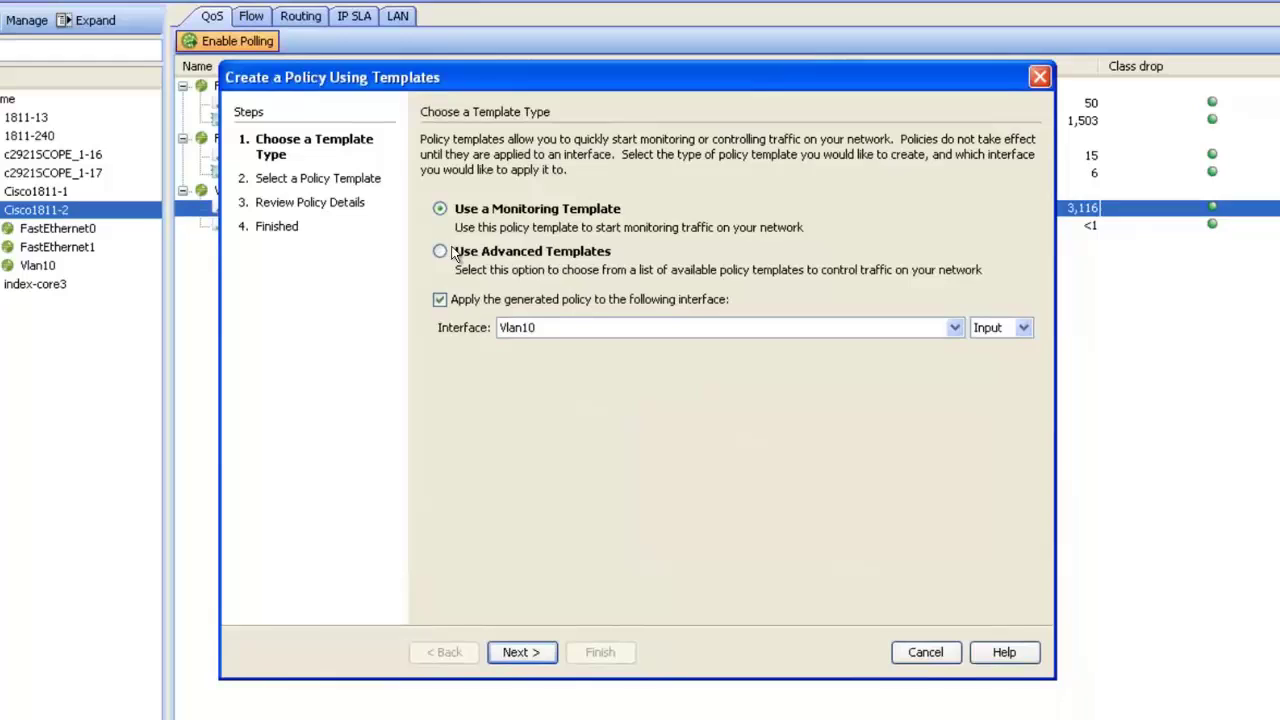
left_click(437, 250)
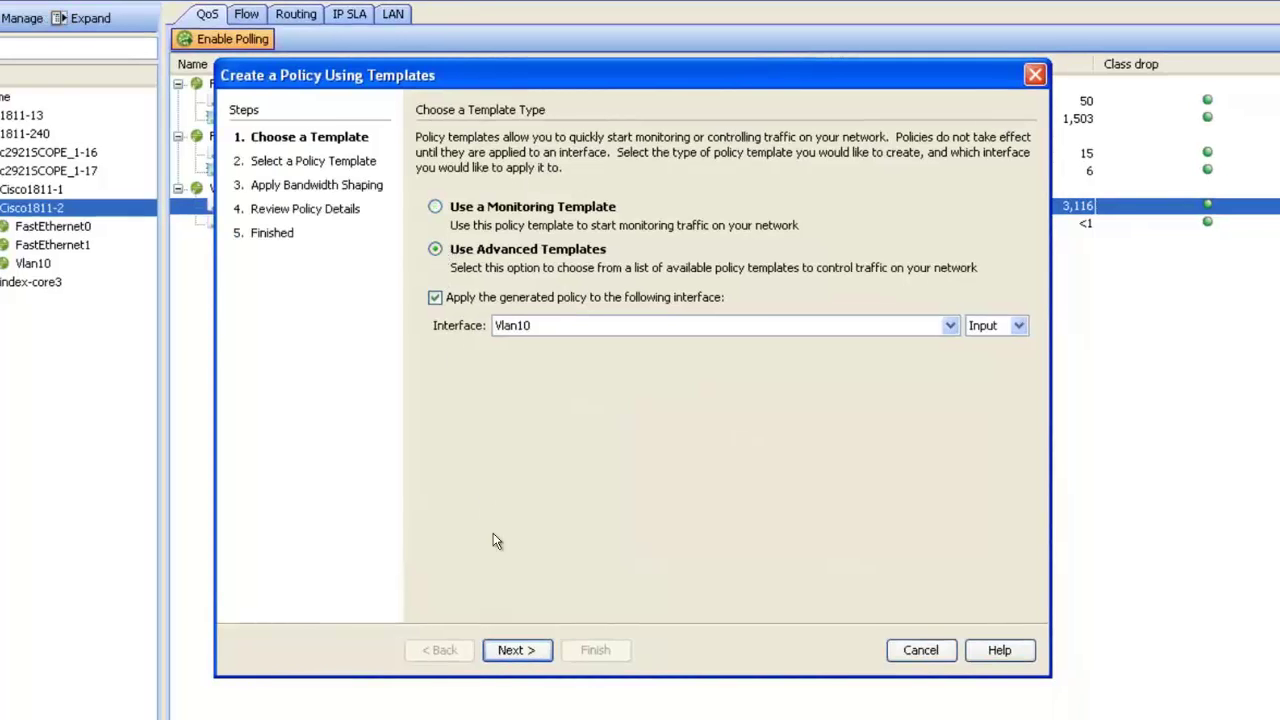
left_click(519, 652)
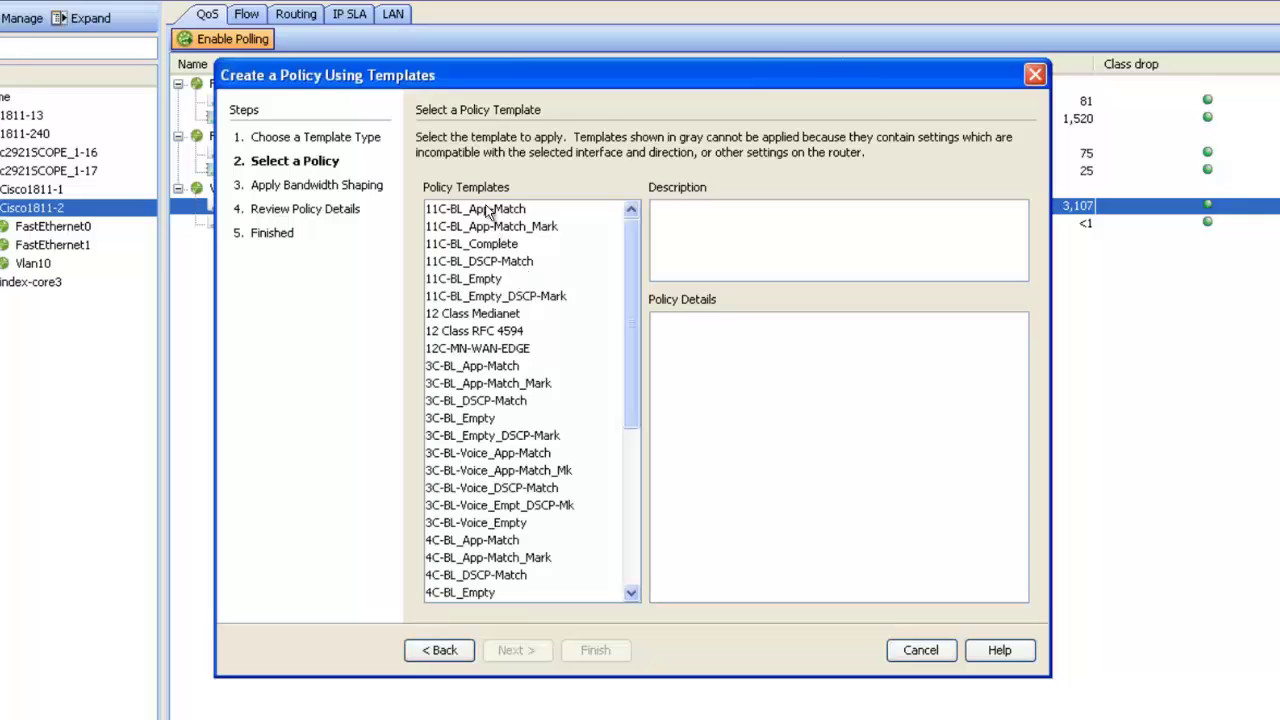
left_click(485, 210)
scroll(504, 420, "down", 3)
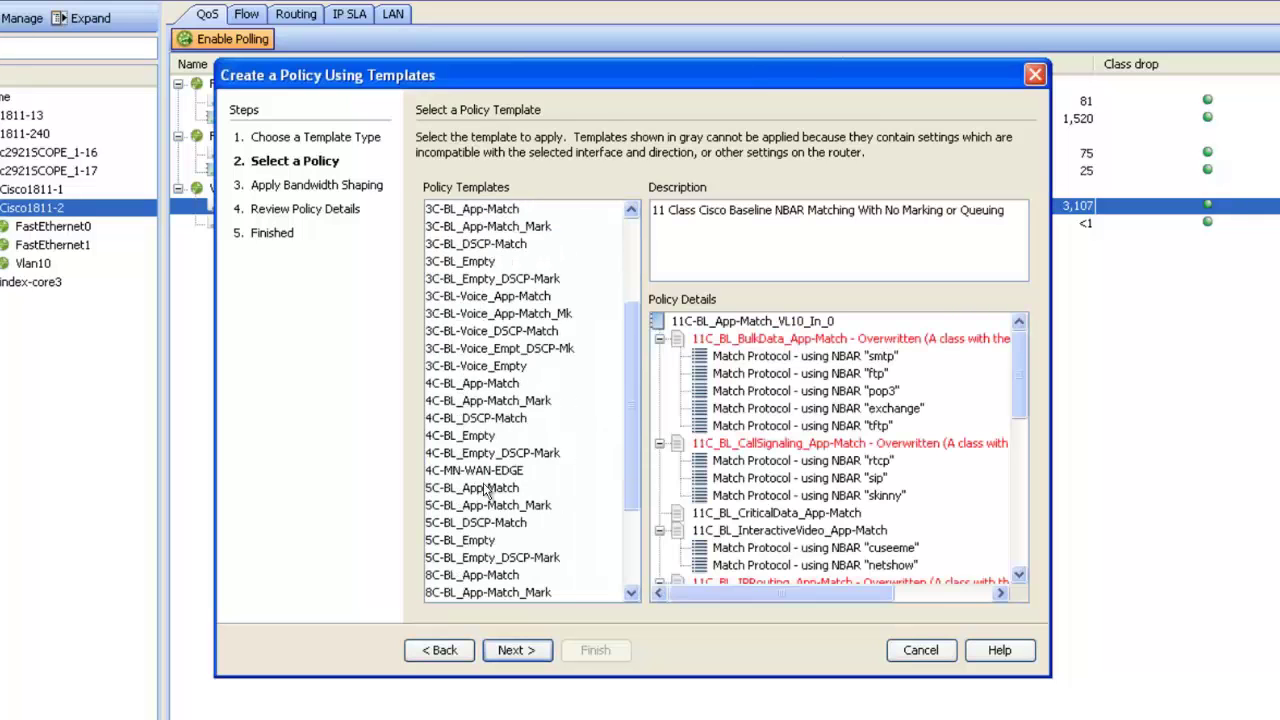
scroll(490, 560, "down", 3)
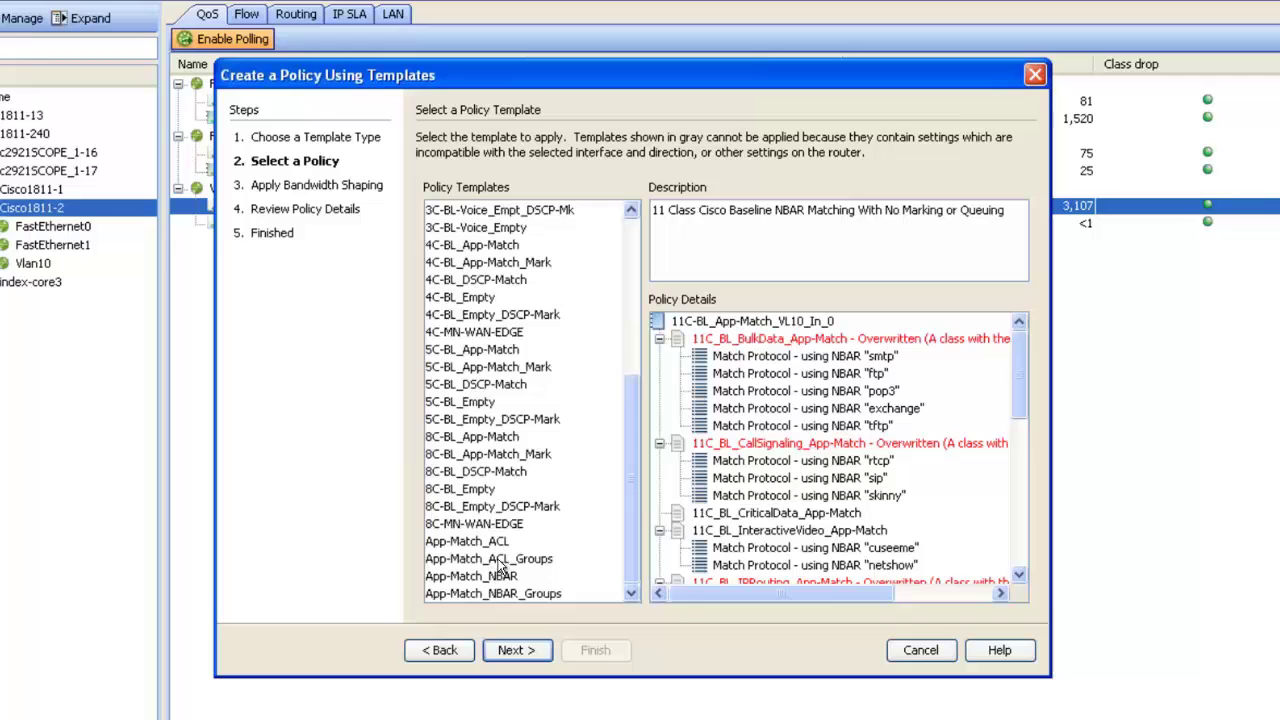
scroll(570, 560, "up", 6)
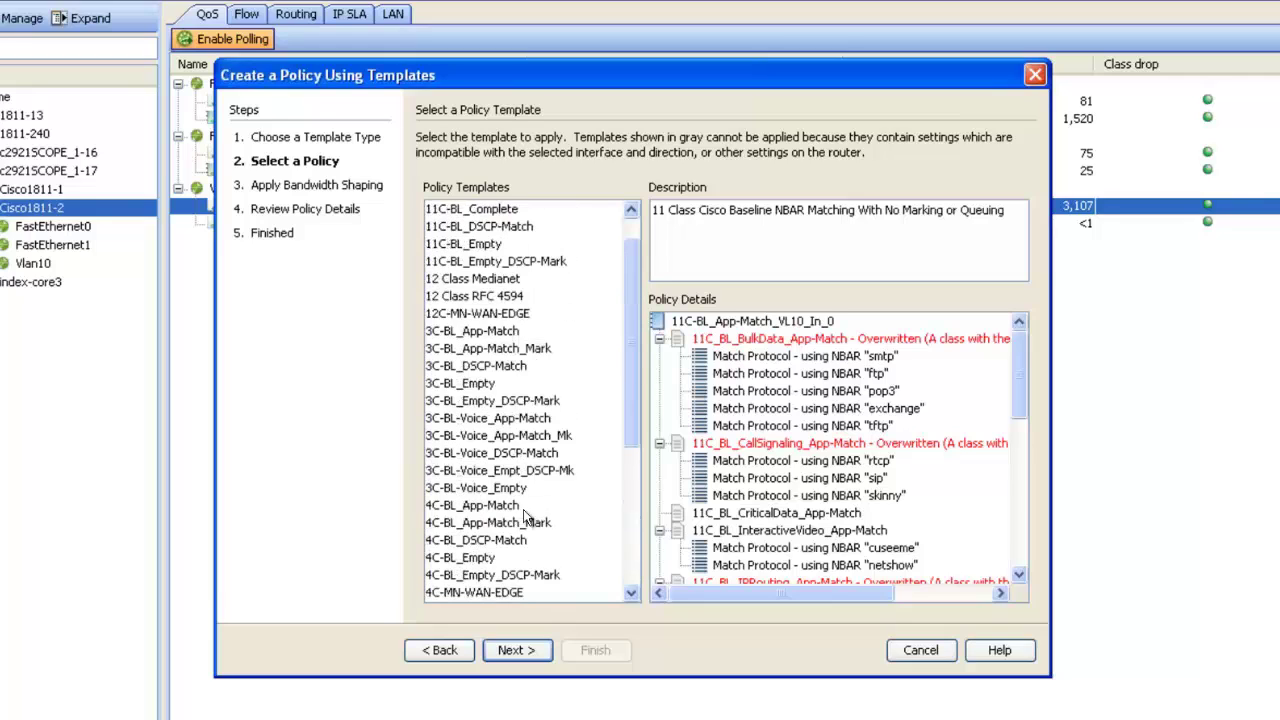
left_click(928, 652)
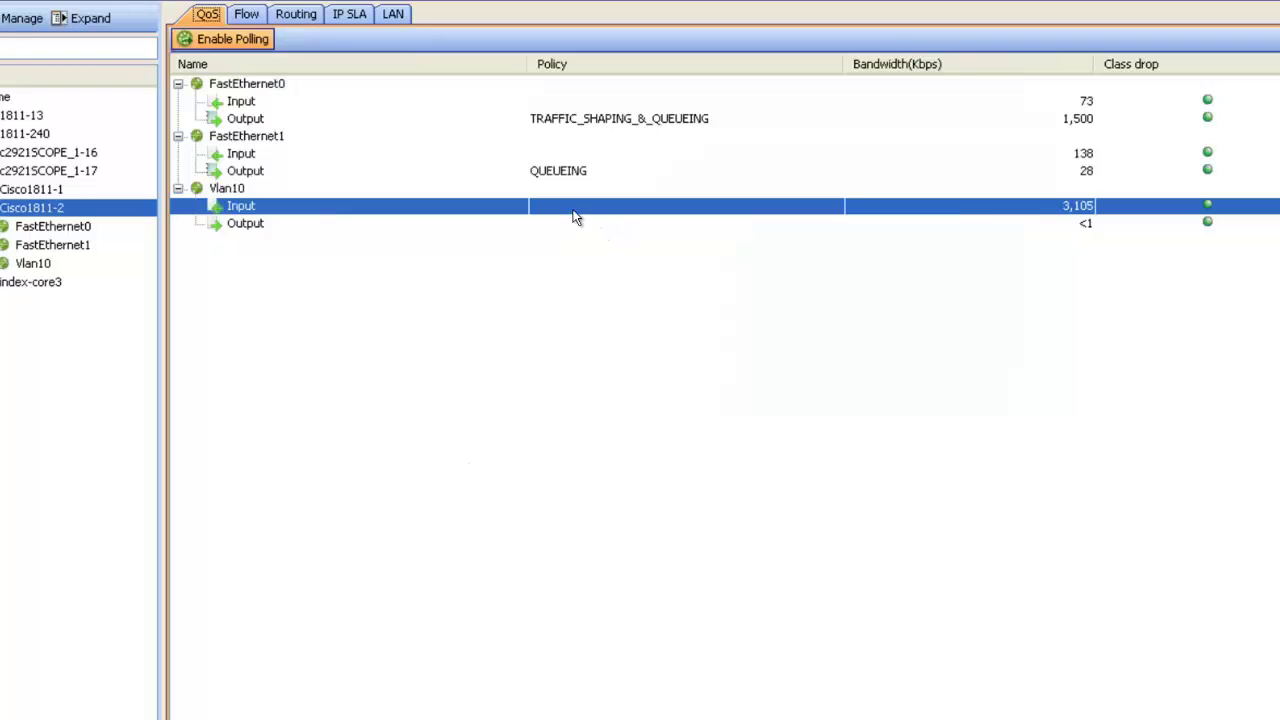
- Apply the SET_DSCP policy to Vlan10 in the Input direction and push it to the device
right_click(570, 213)
mouse_move(612, 220)
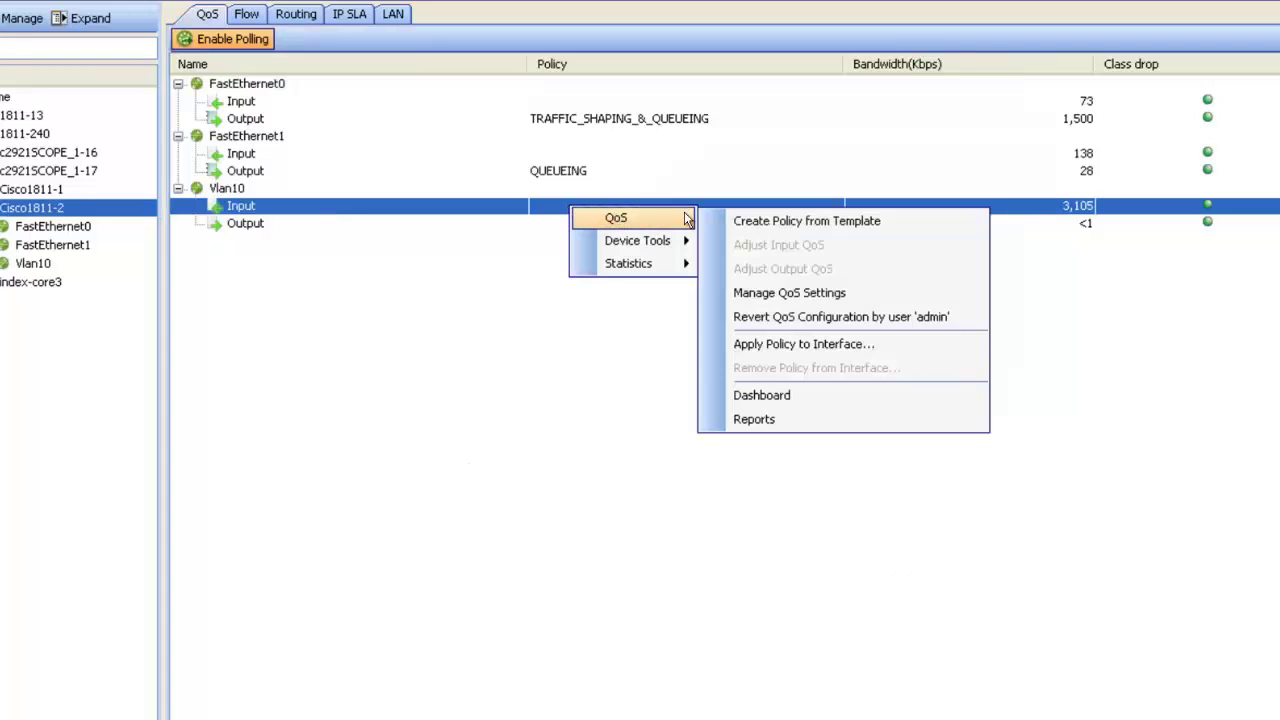
left_click(781, 345)
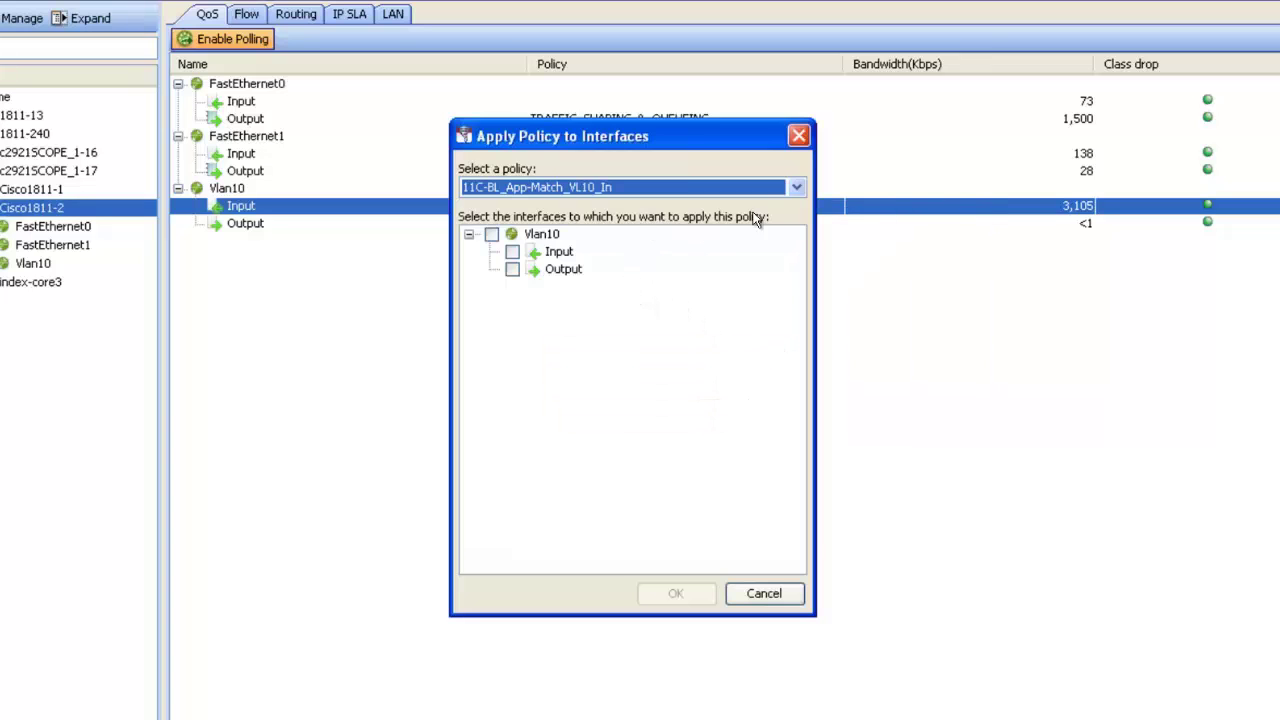
left_click(797, 188)
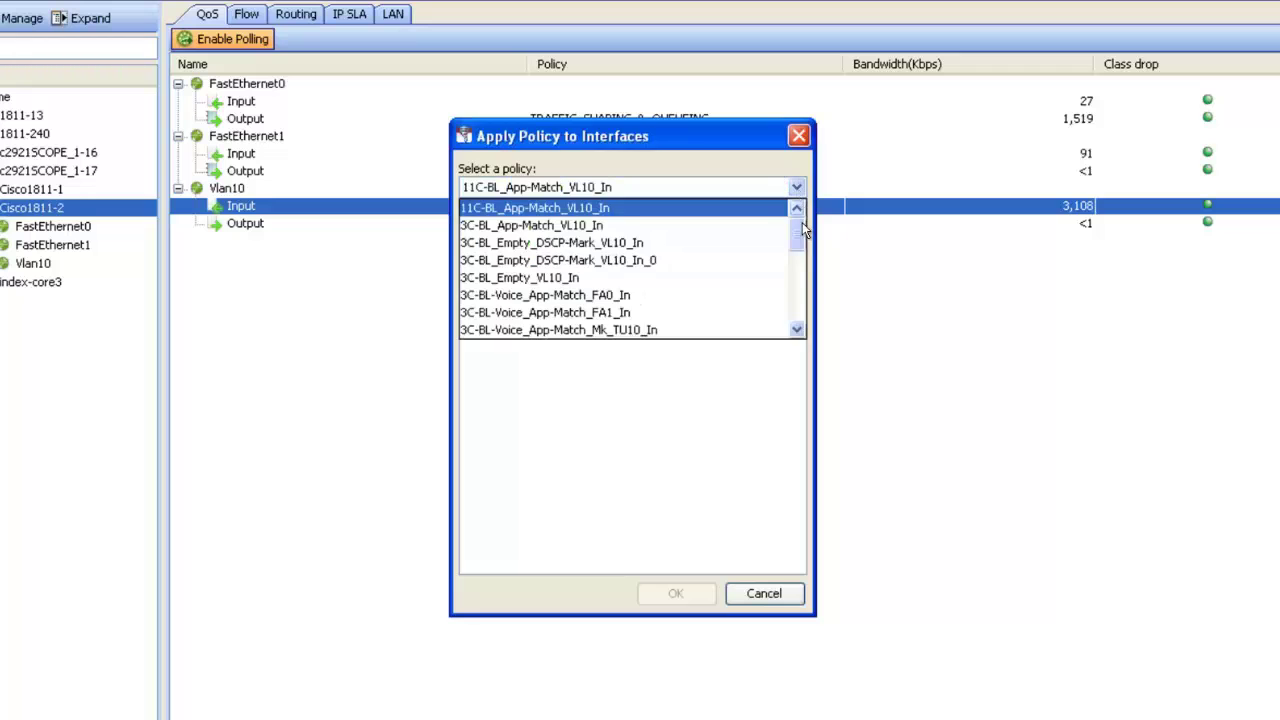
left_click_drag(800, 226, 735, 318)
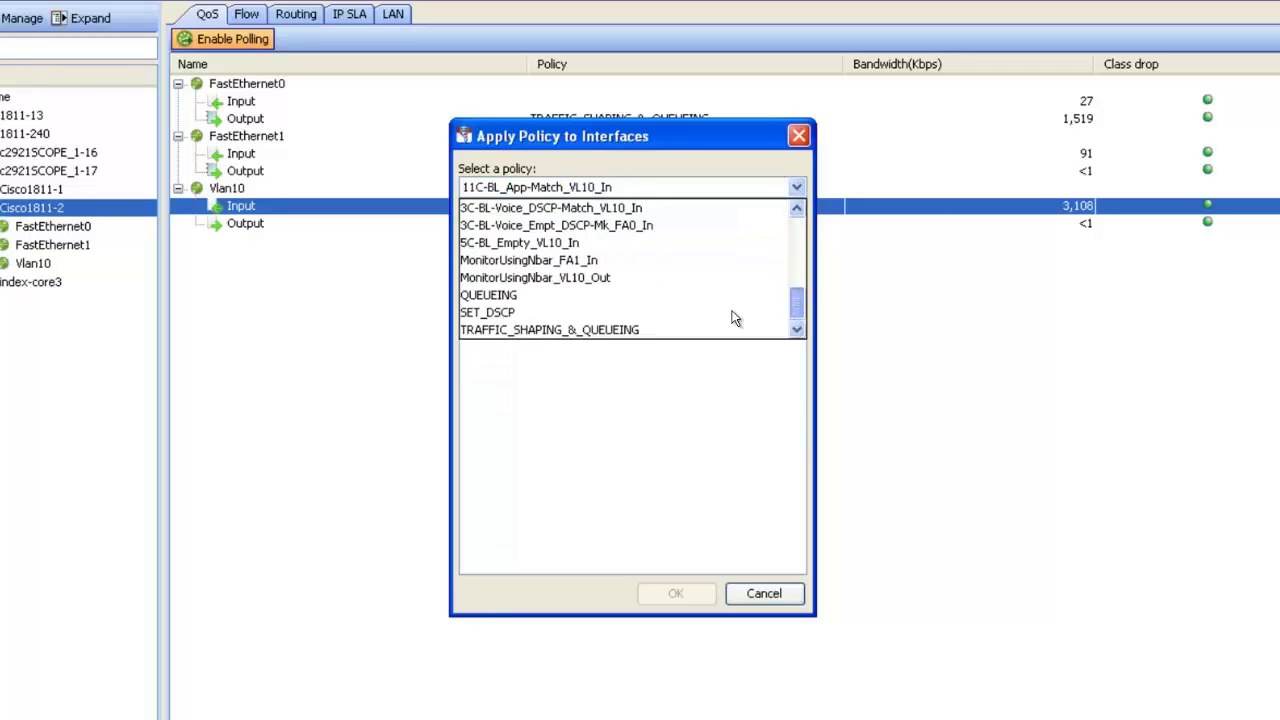
left_click(536, 316)
left_click(512, 252)
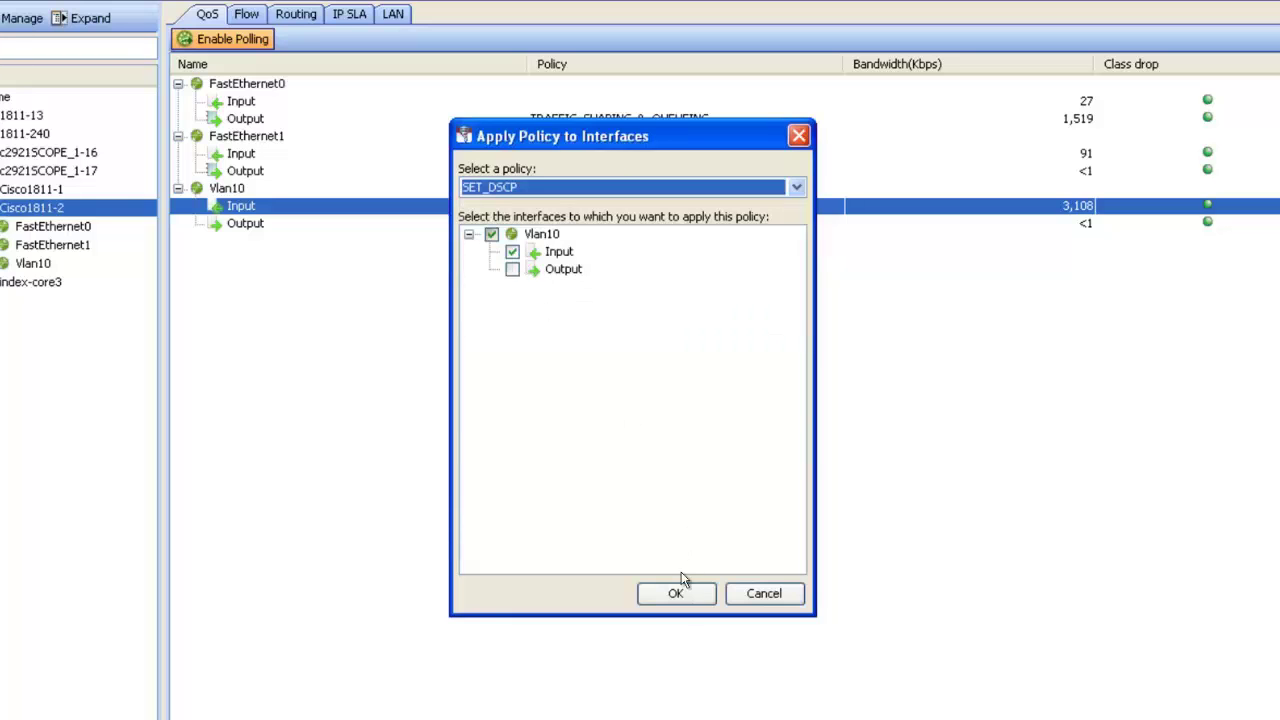
left_click(677, 594)
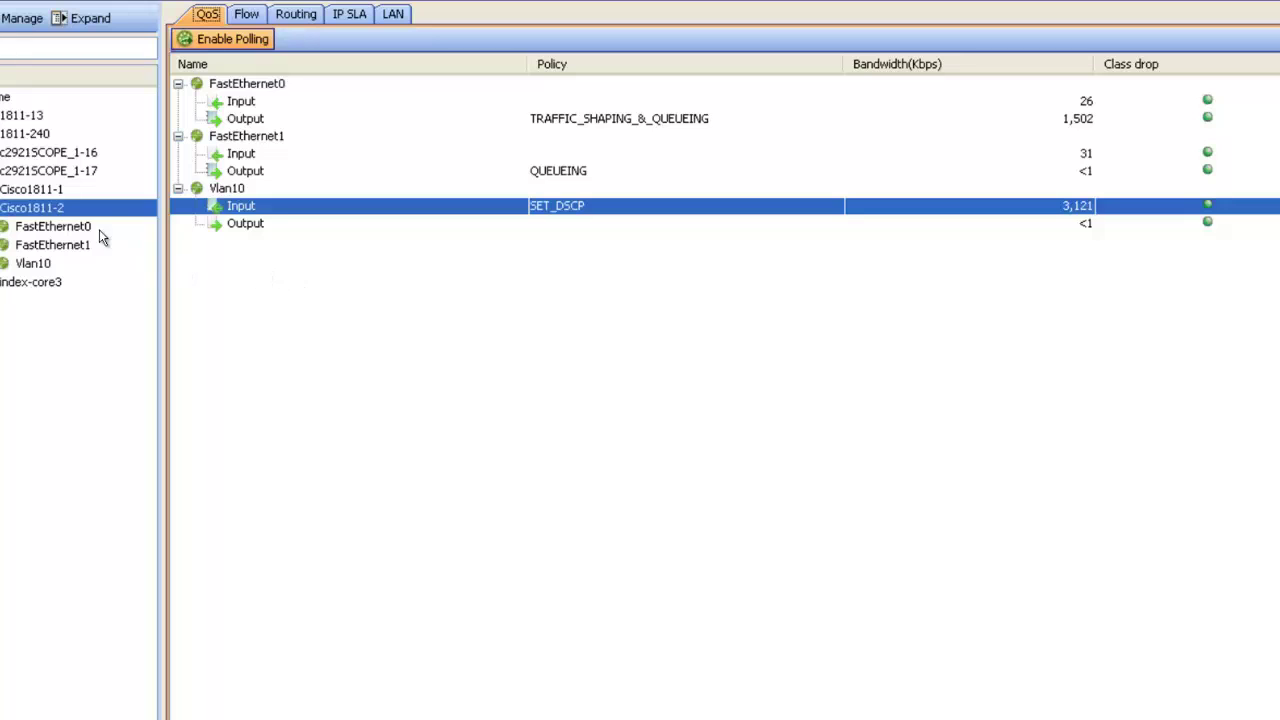
- Open Manage QoS Settings for Cisco1811-2 from its QoS menu
right_click(57, 211)
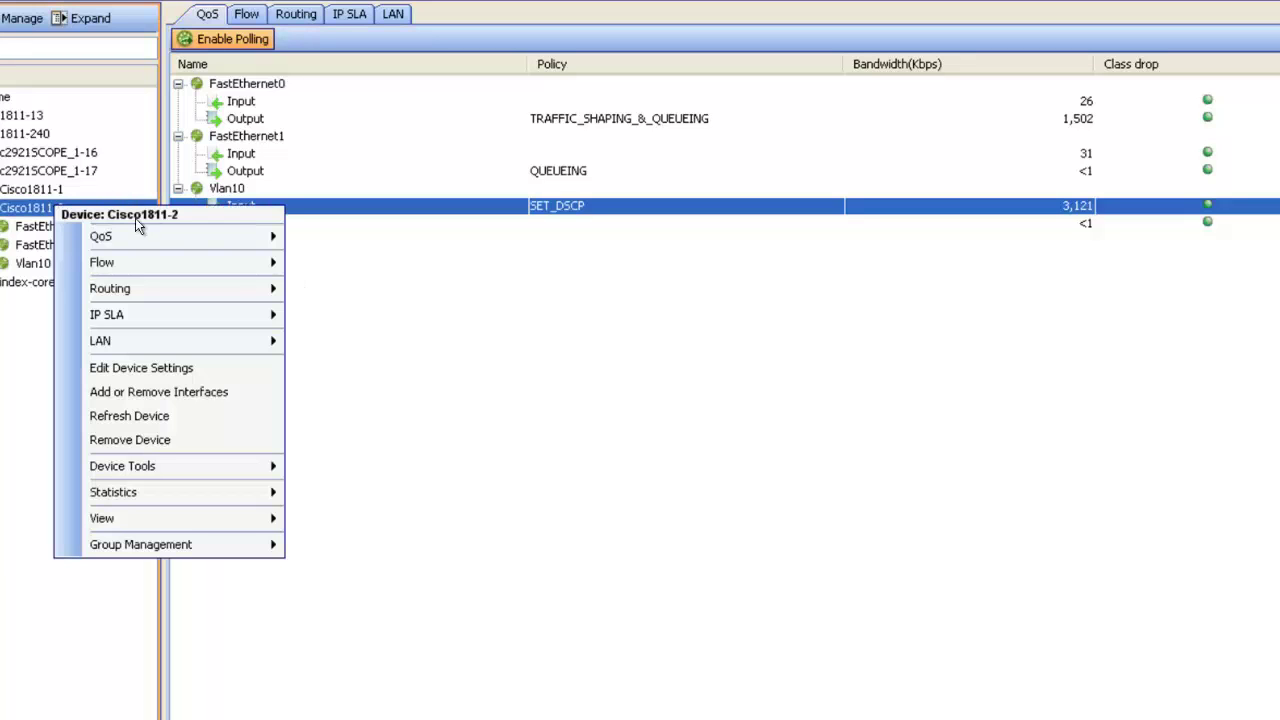
mouse_move(220, 240)
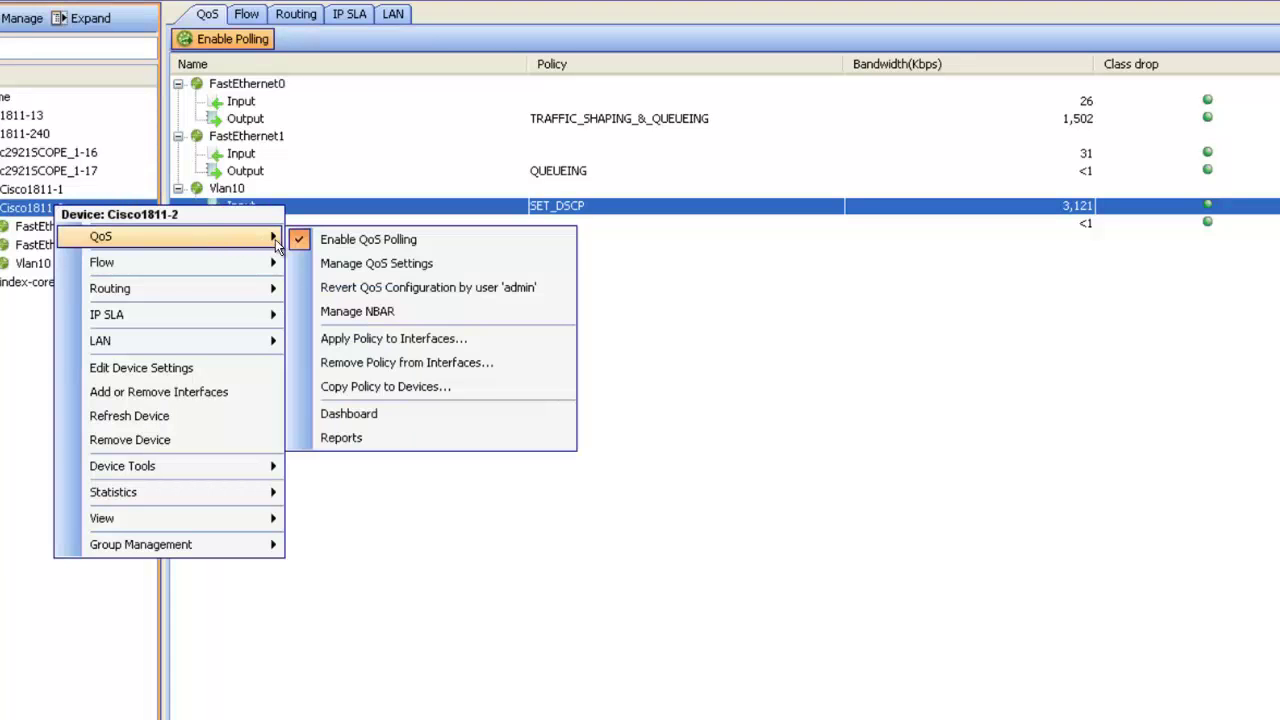
left_click(334, 263)
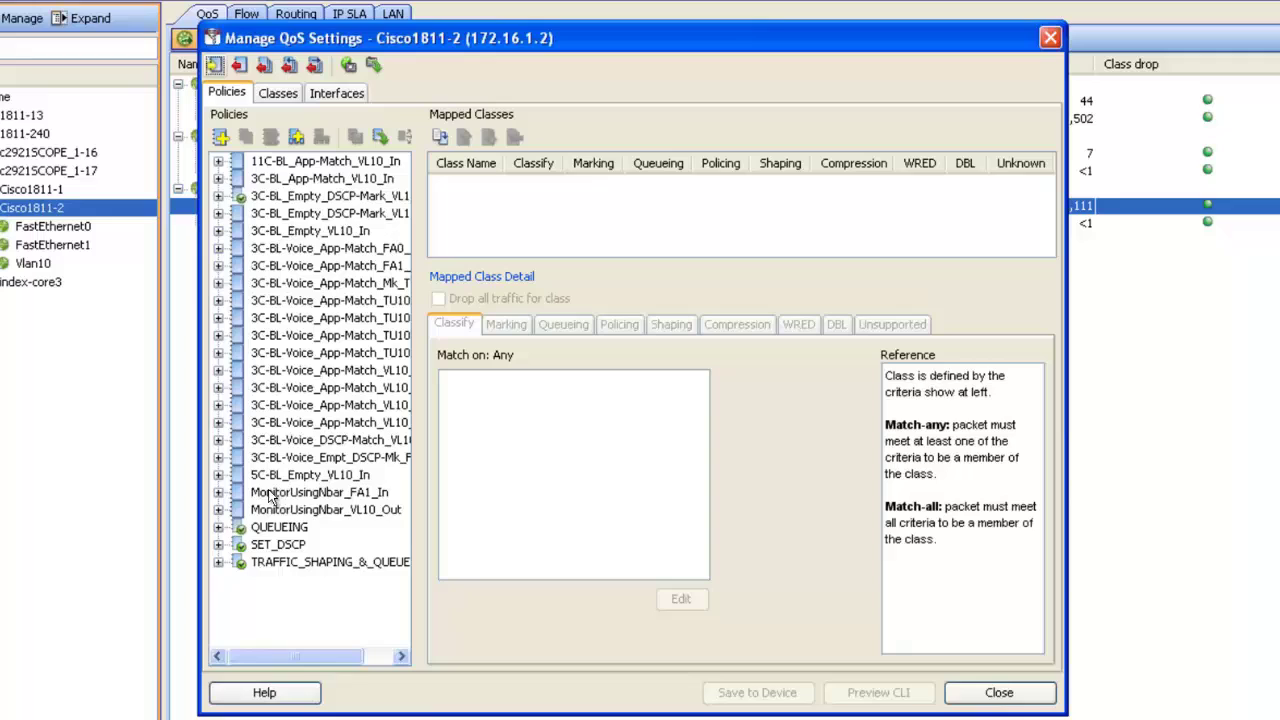
- Expand SET_DSCP and show the VOIP class's Classify match criteria
double_click(278, 545)
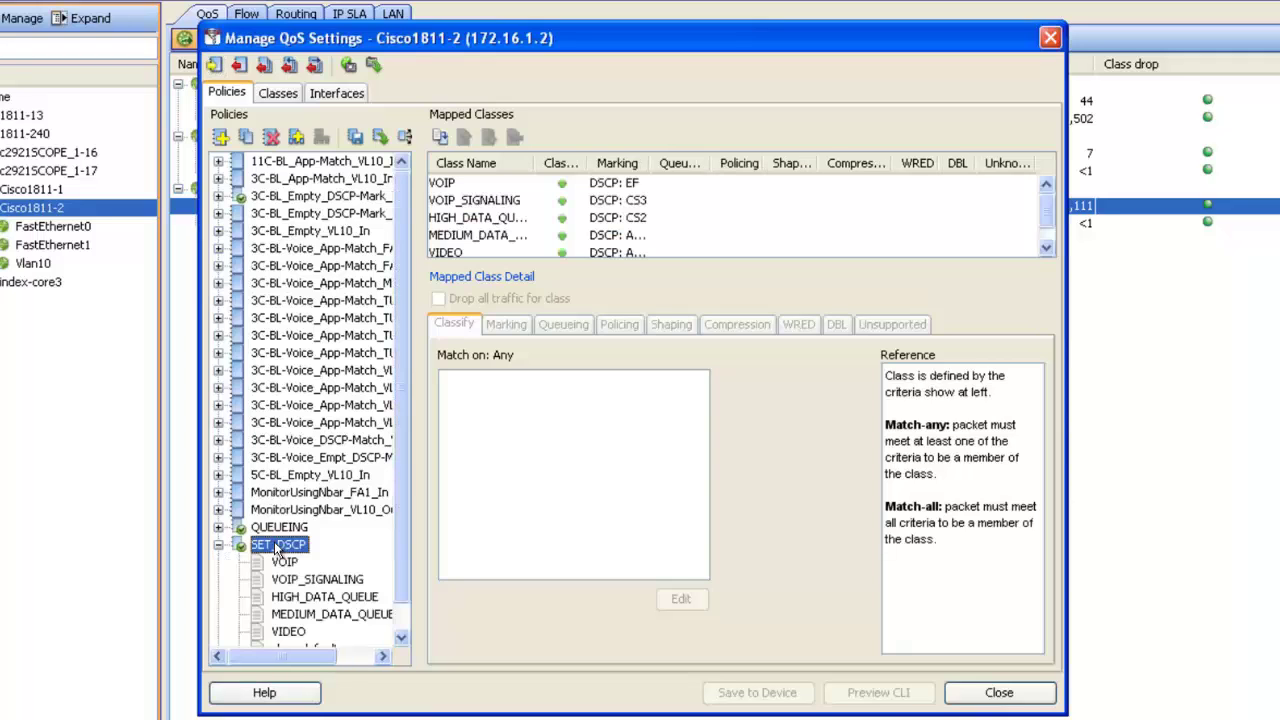
left_click(462, 186)
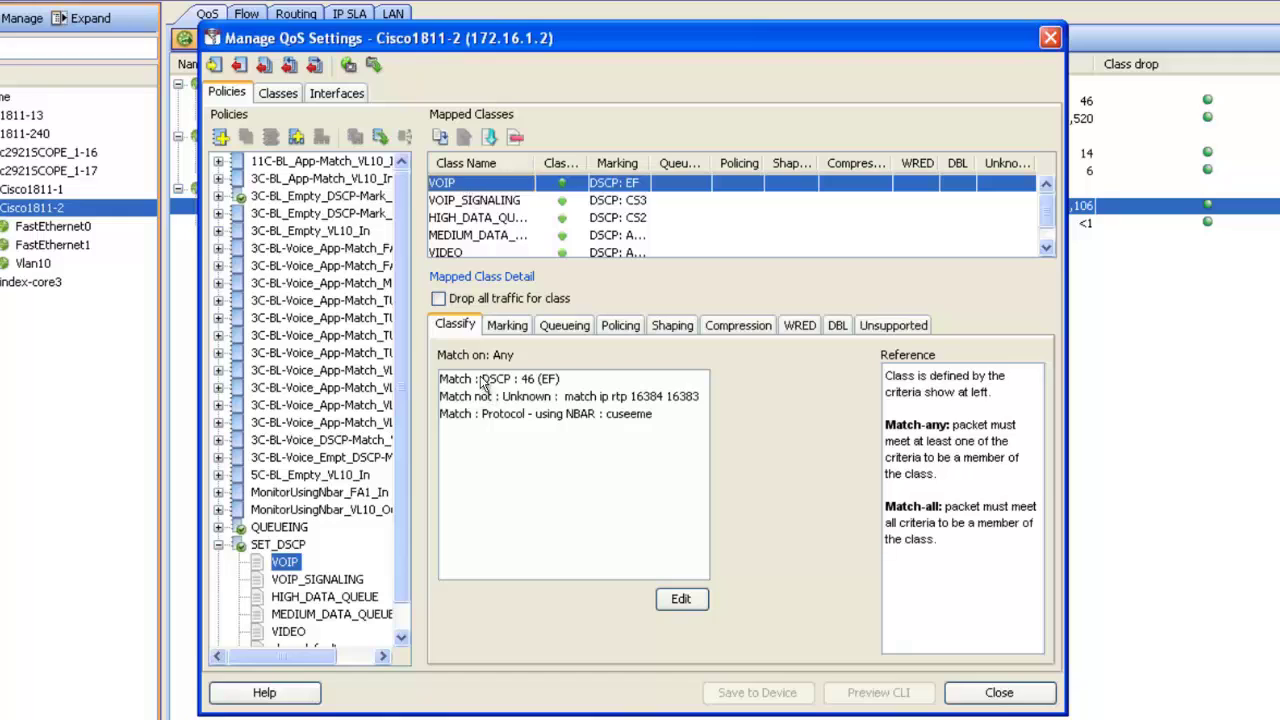
- Delete VOIP's cuseeme protocol match, preview the CLI, and save the change to Cisco1811-2
left_click(680, 599)
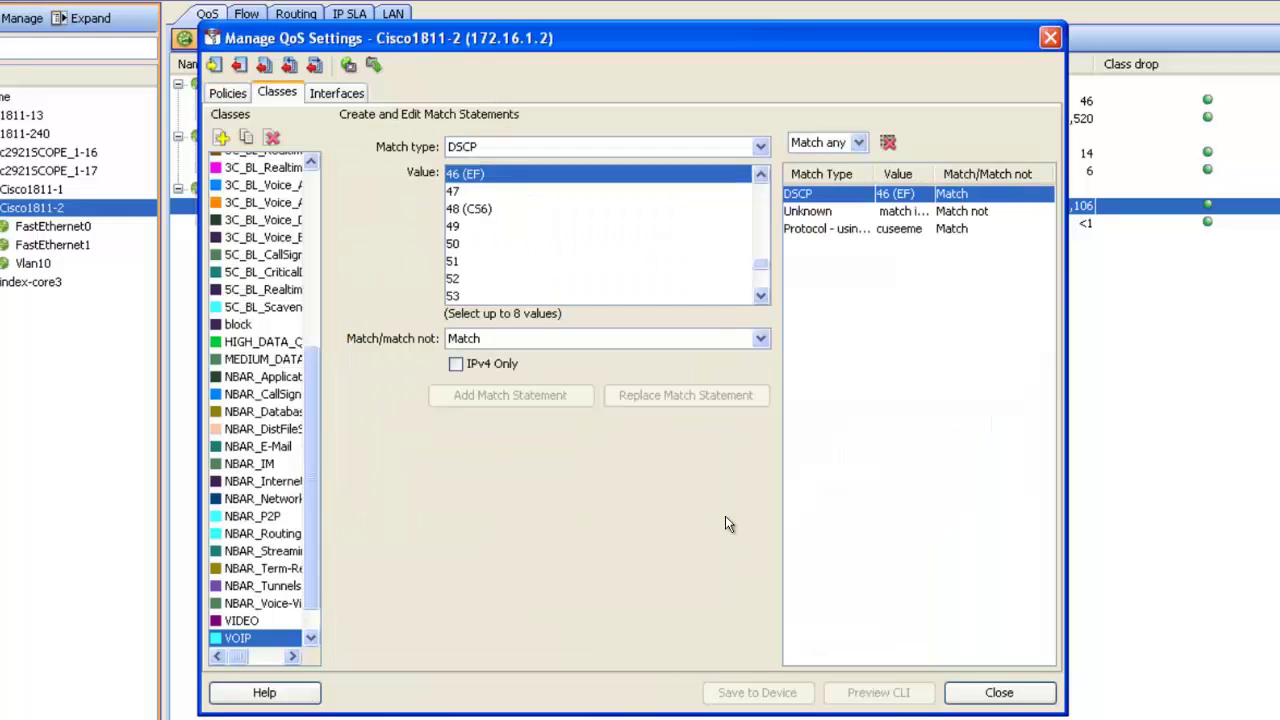
left_click(834, 232)
left_click(889, 143)
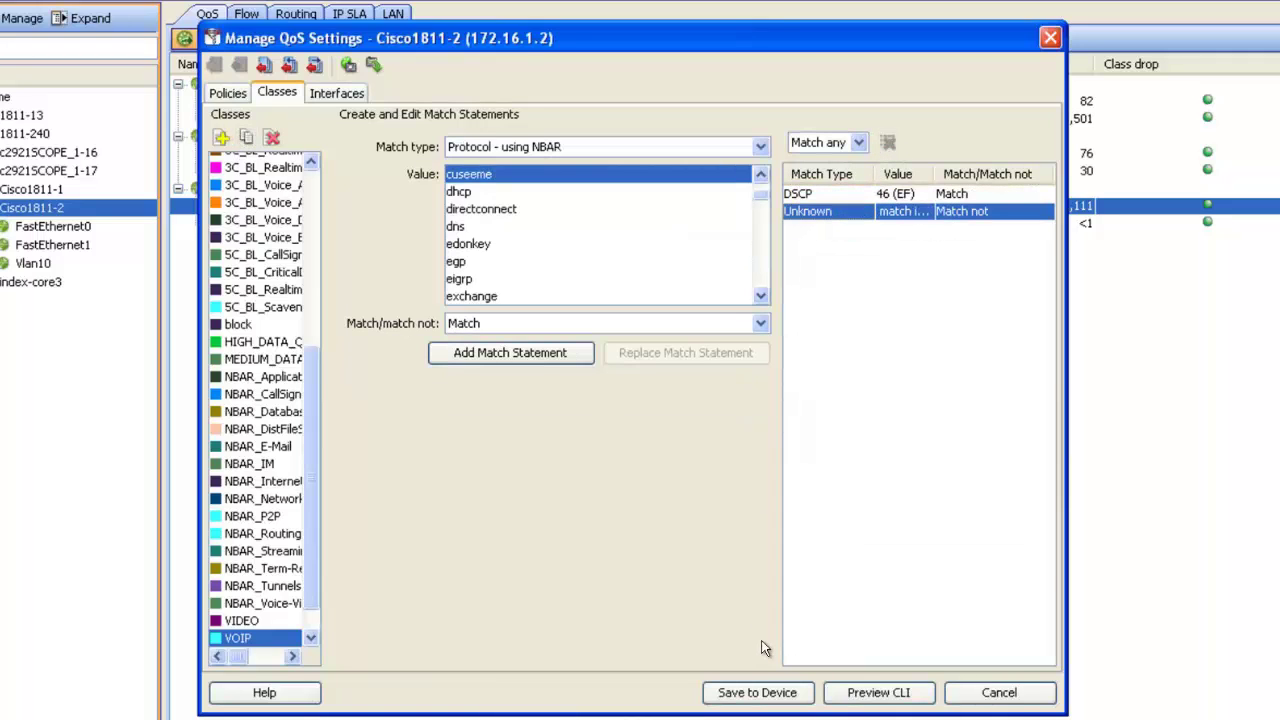
left_click(845, 697)
left_click(888, 565)
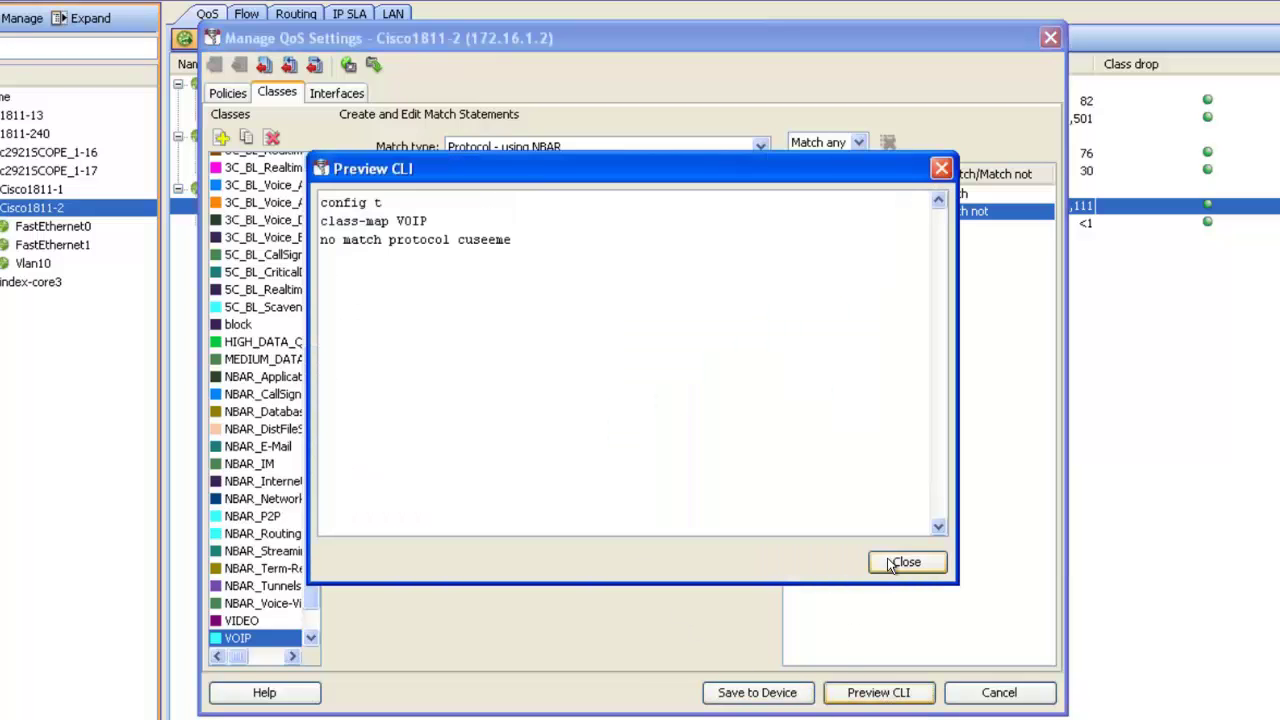
left_click(757, 697)
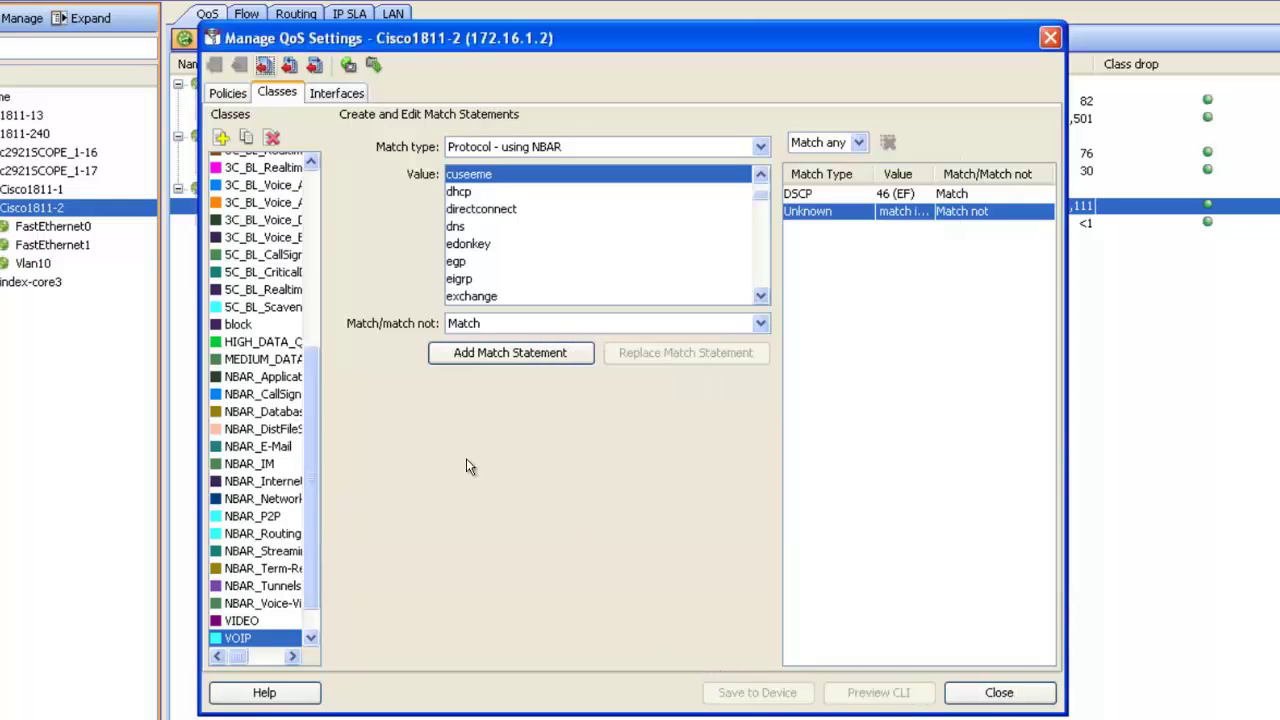
left_click(227, 95)
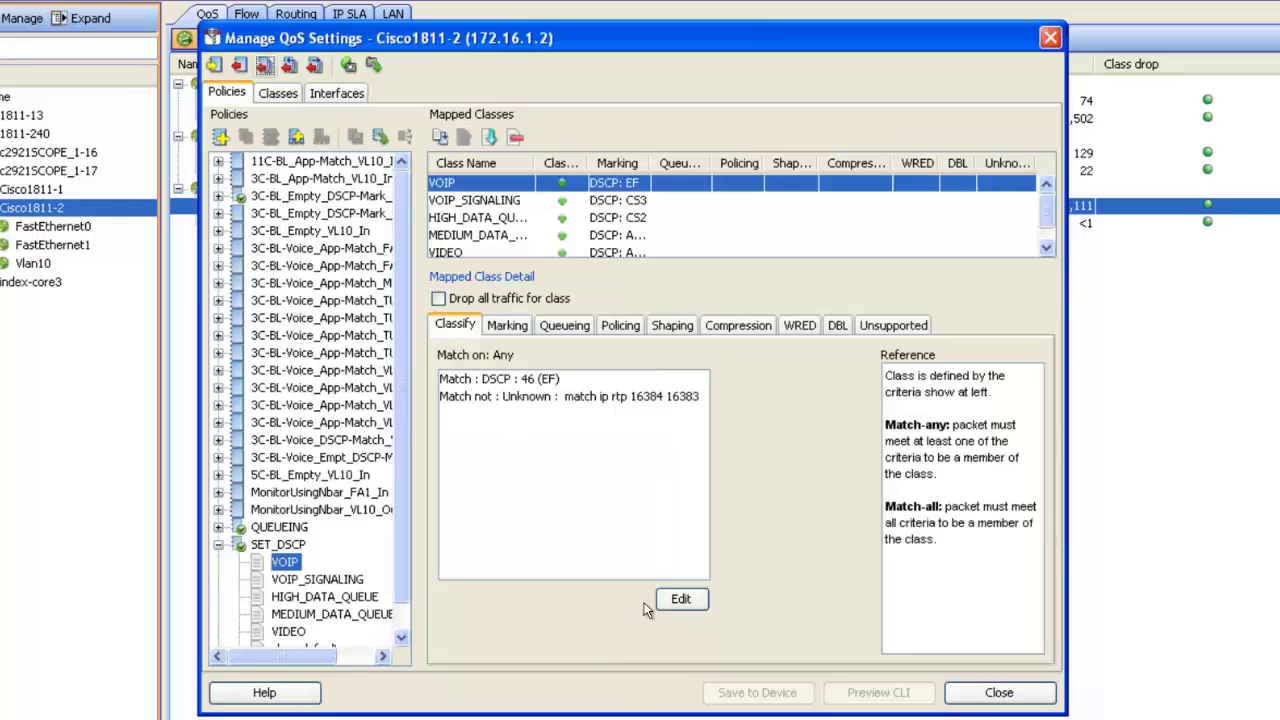
- Add a 'Protocol - using NBAR' cuseeme match to VOIP and save it to the device
left_click(680, 600)
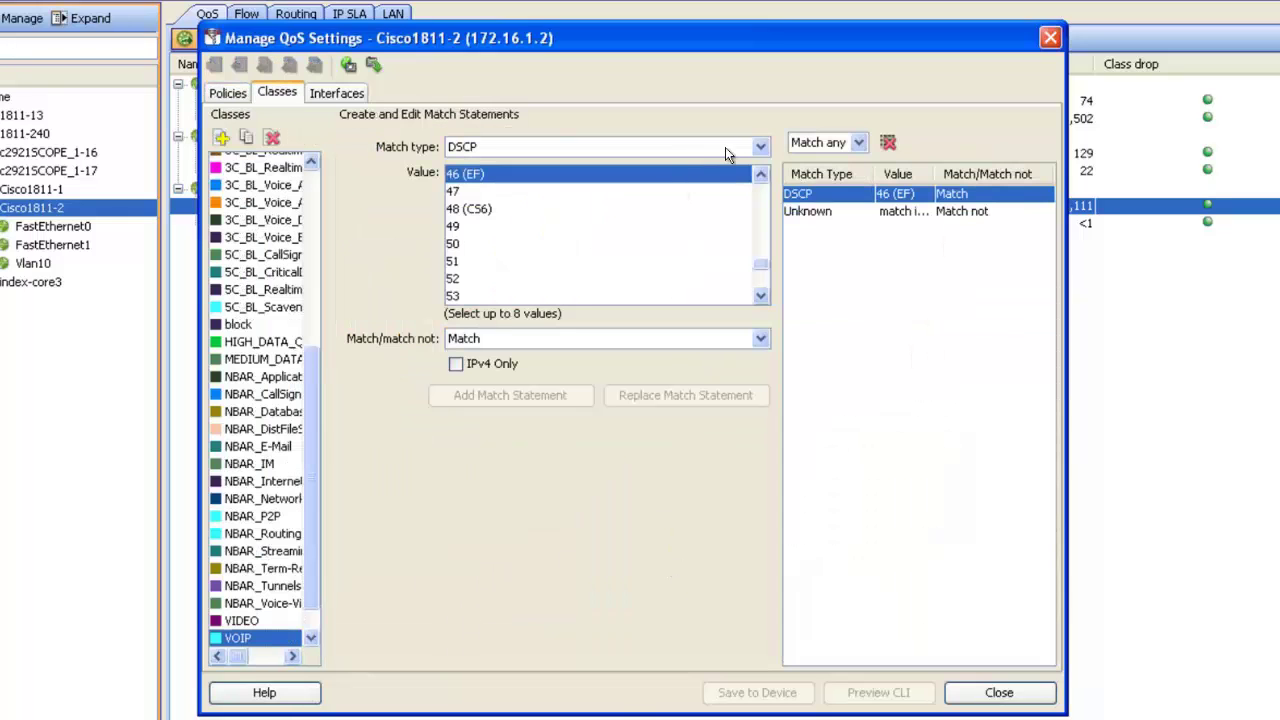
left_click(762, 148)
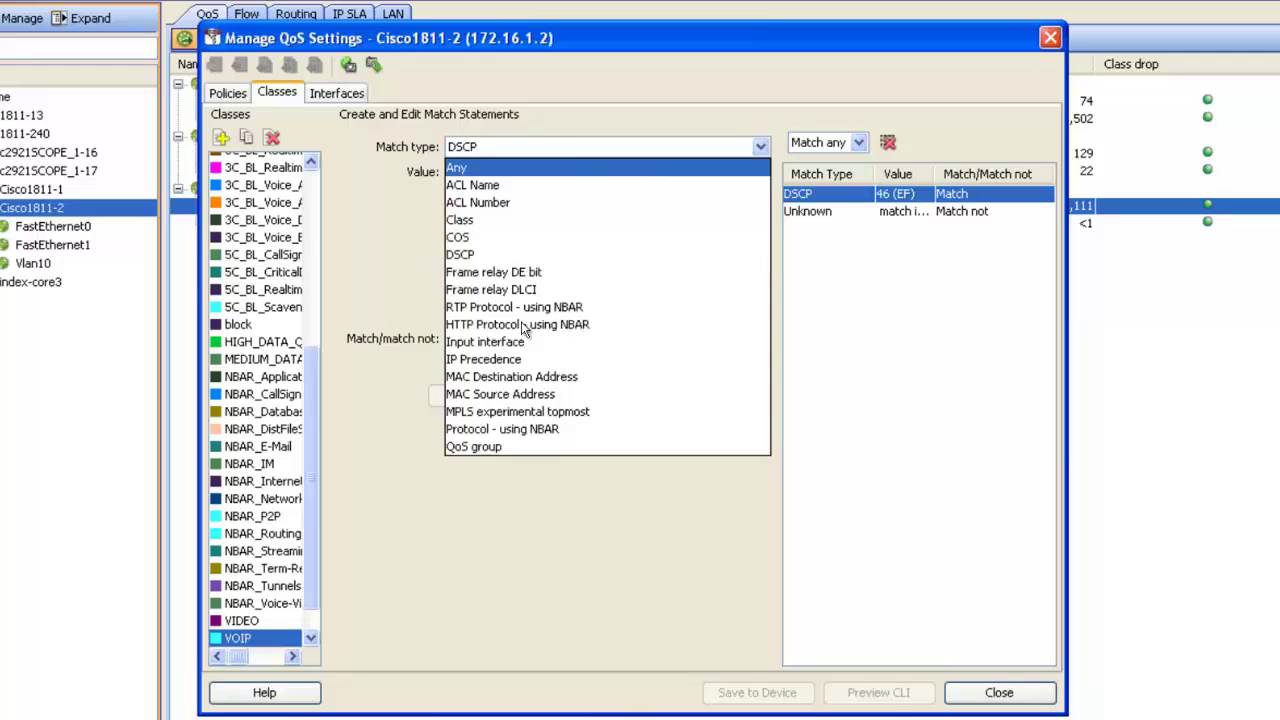
left_click(503, 426)
left_click(484, 178)
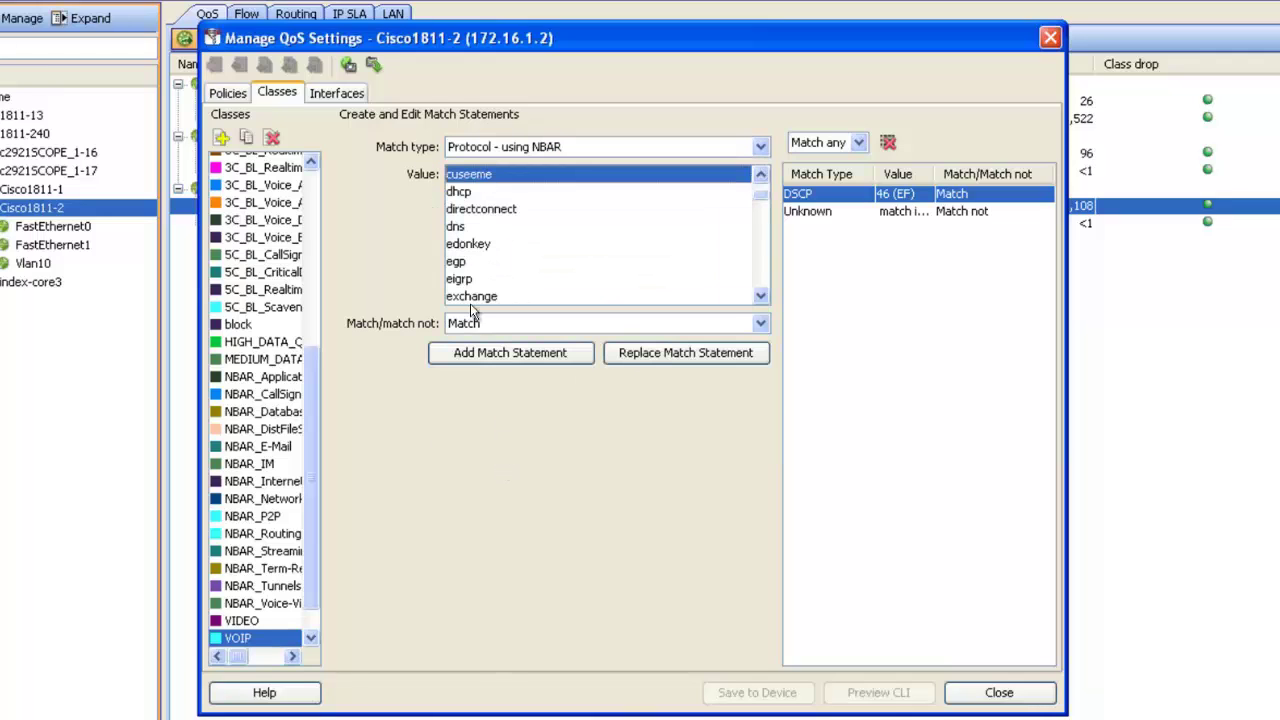
left_click(481, 354)
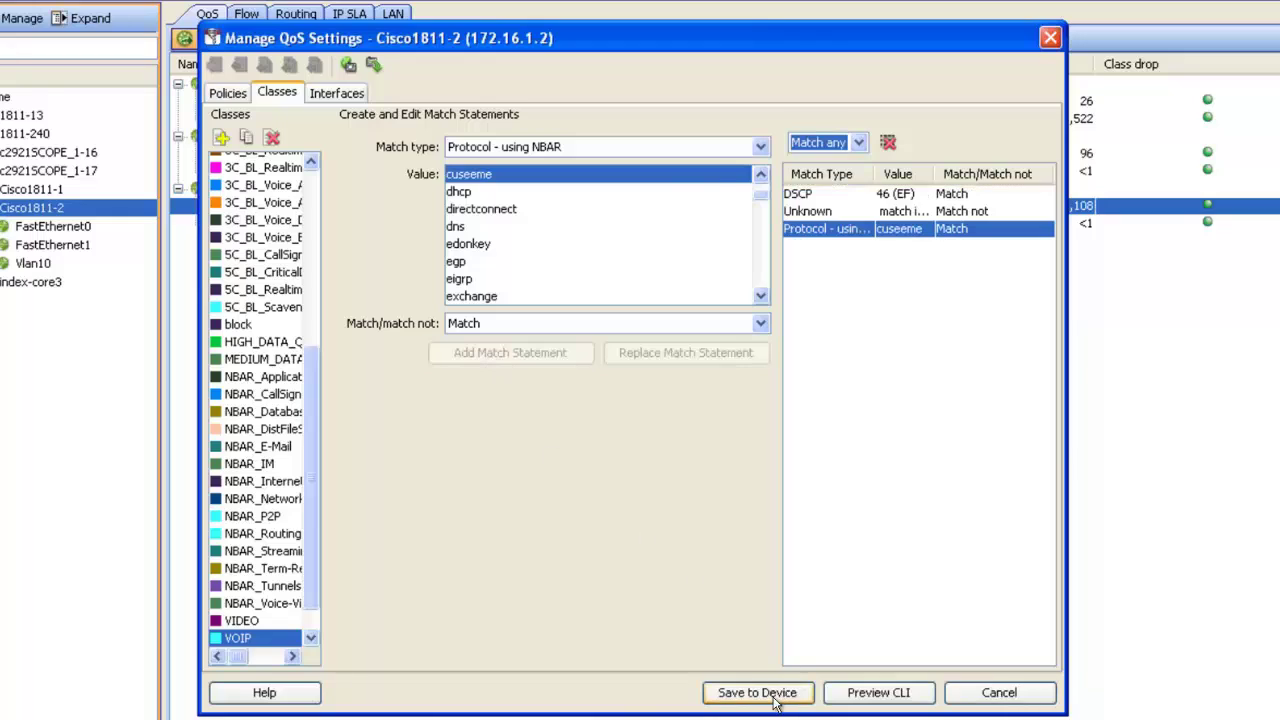
left_click(775, 700)
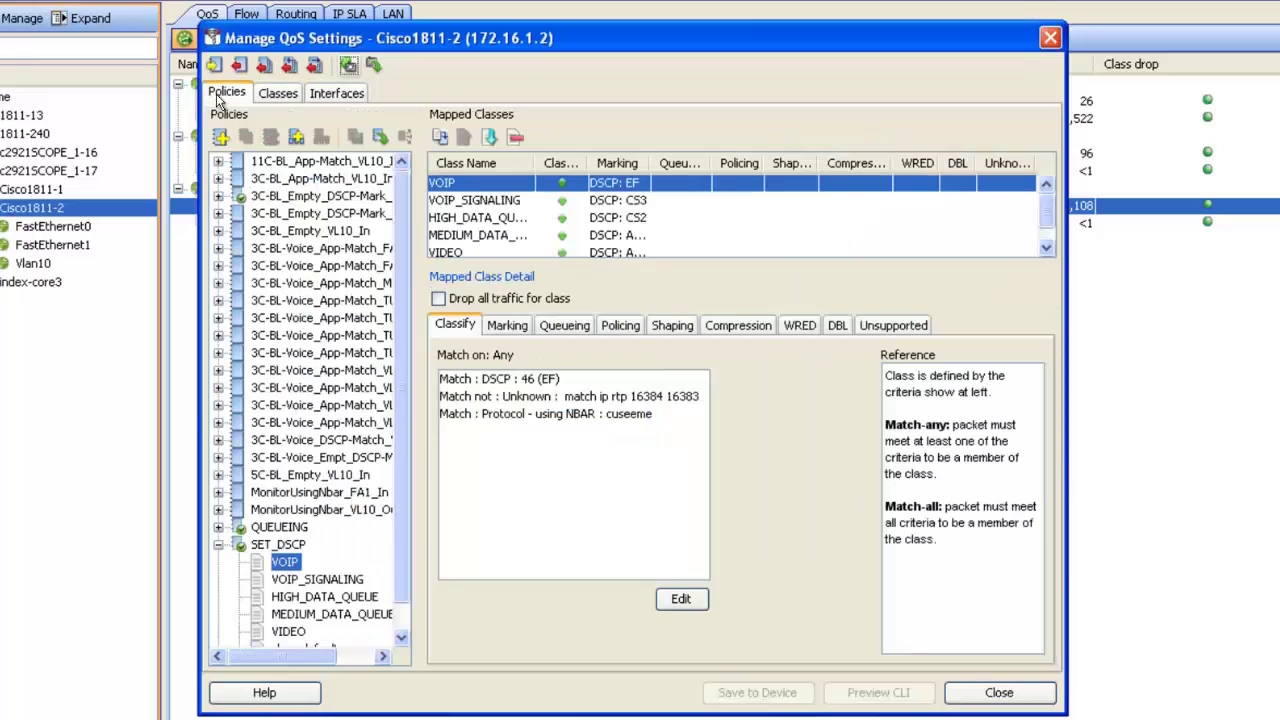
- Return to the policy list and add a new policy named test30
left_click(226, 93)
left_click(221, 137)
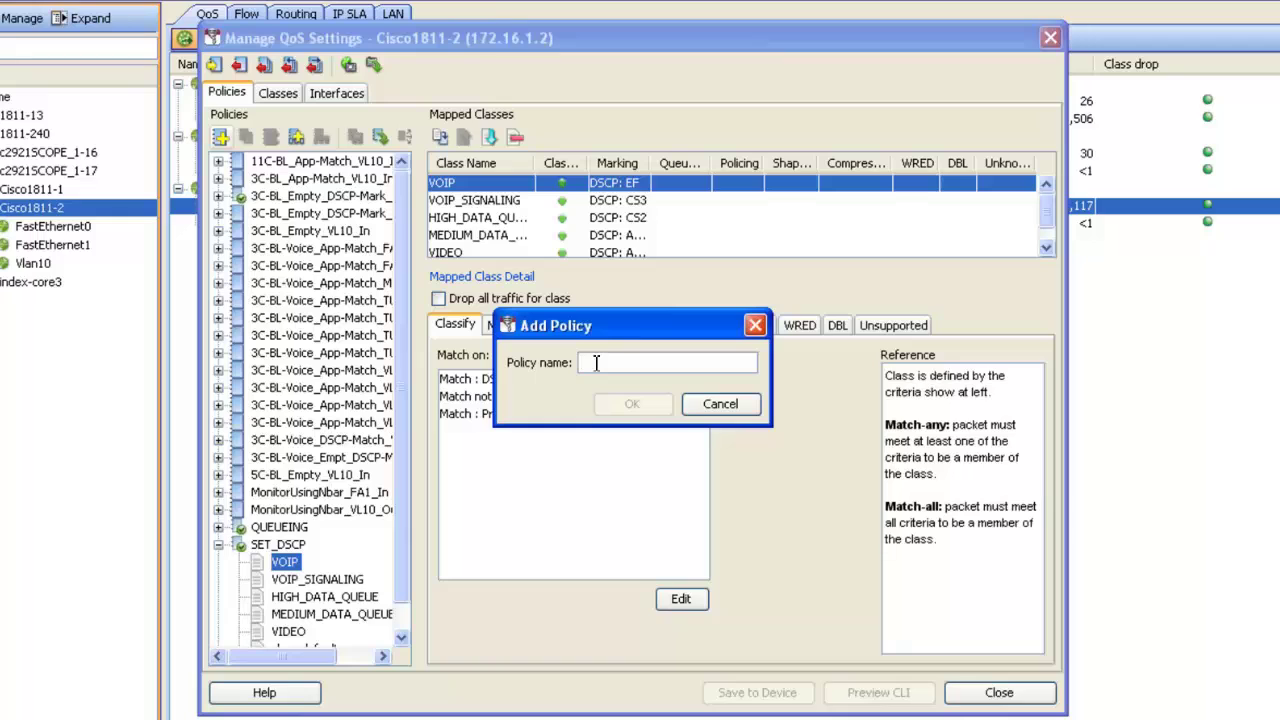
type("test30")
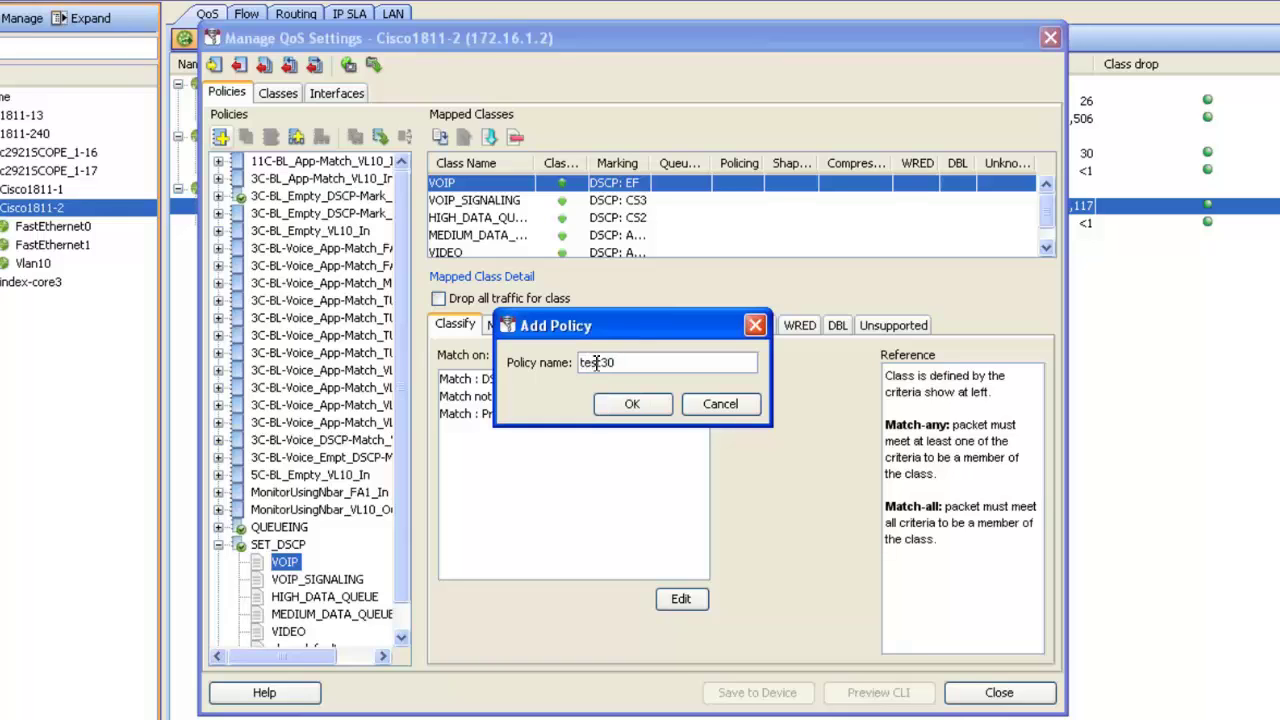
left_click(631, 402)
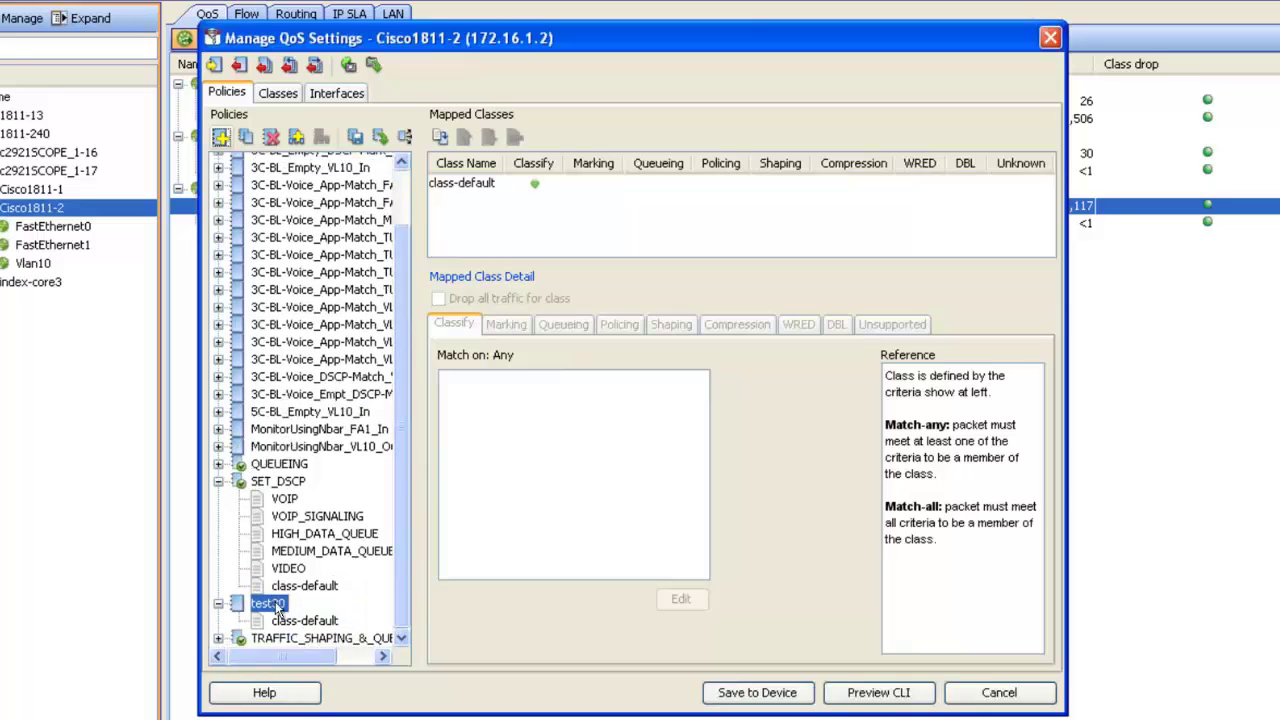
left_click(288, 622)
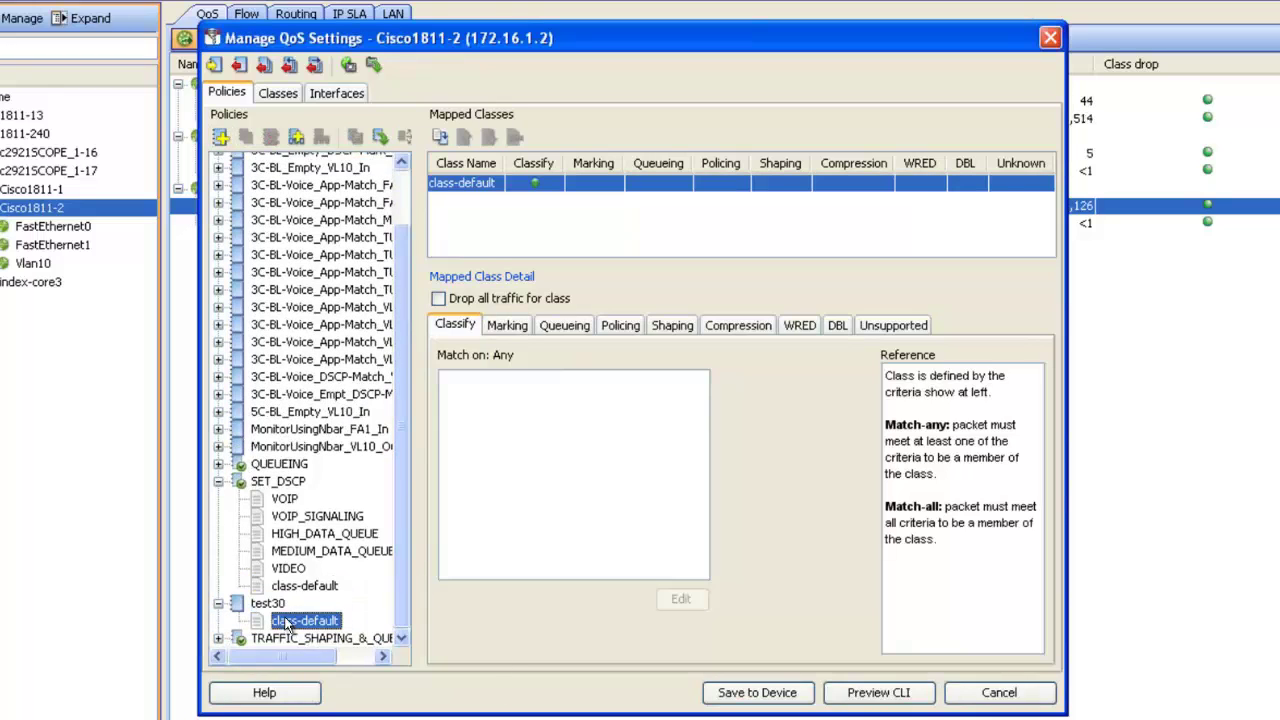
right_click(289, 622)
left_click(365, 633)
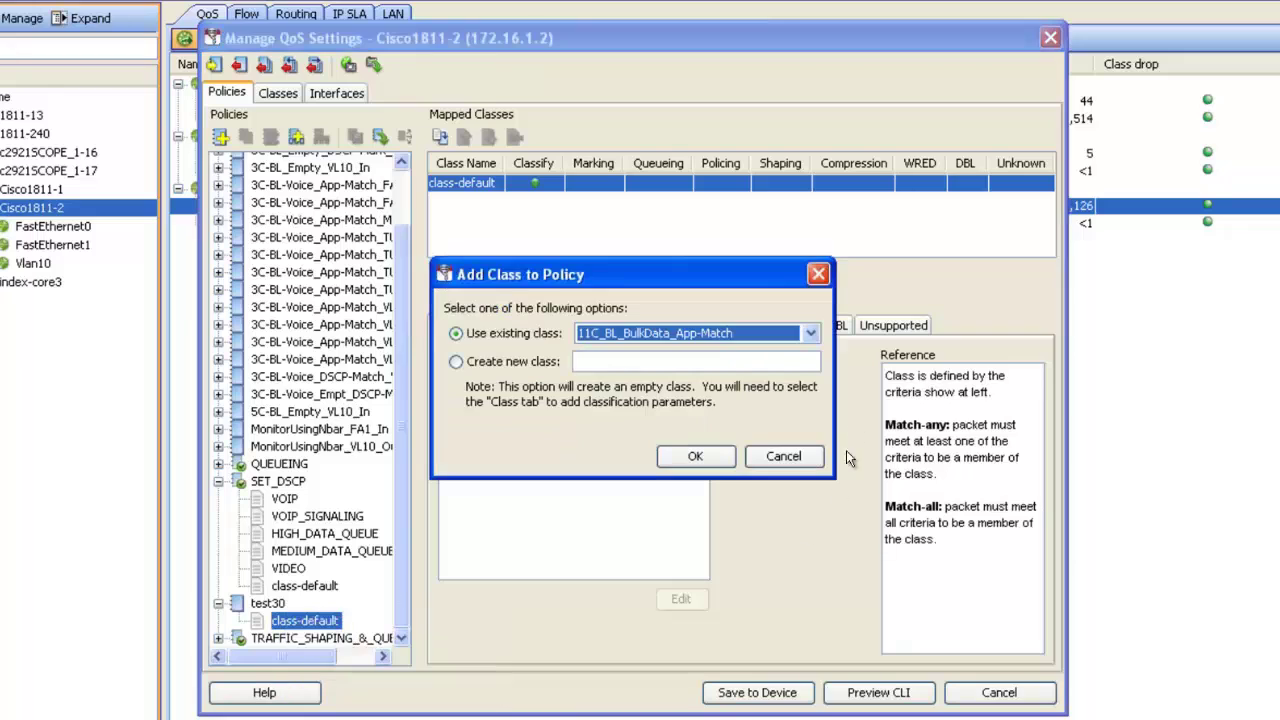
left_click(810, 333)
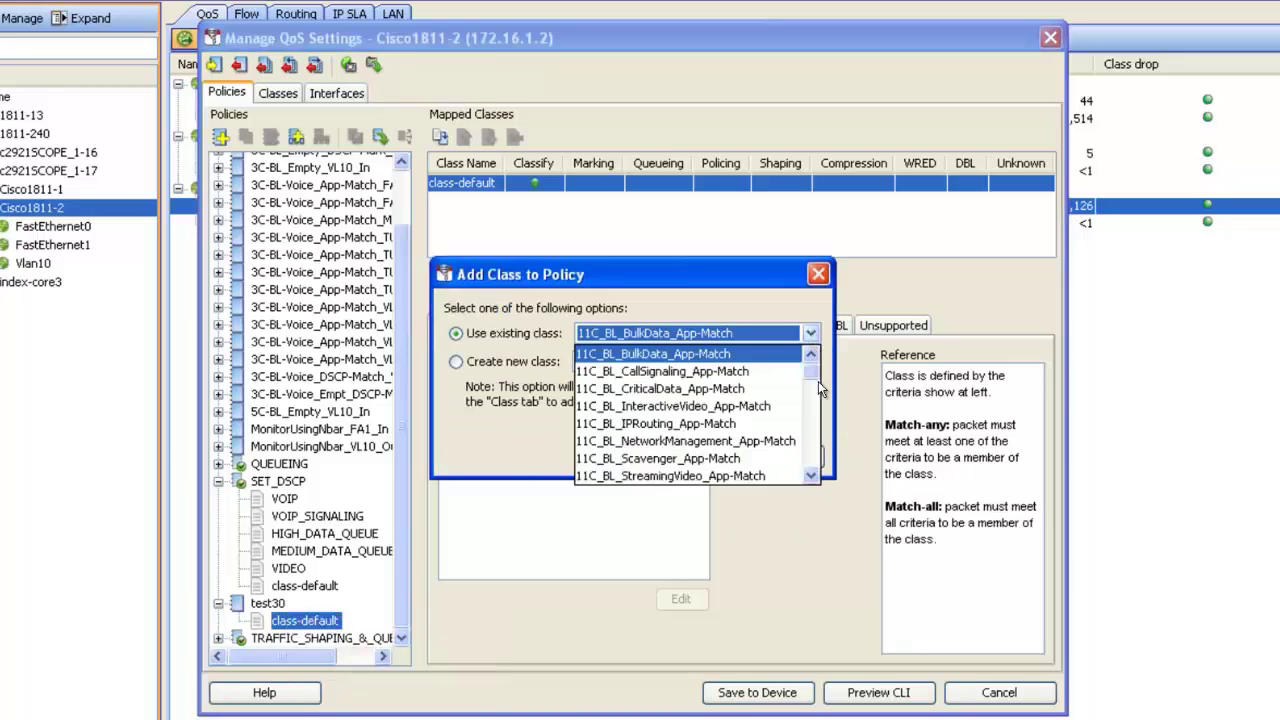
left_click_drag(810, 375, 738, 310)
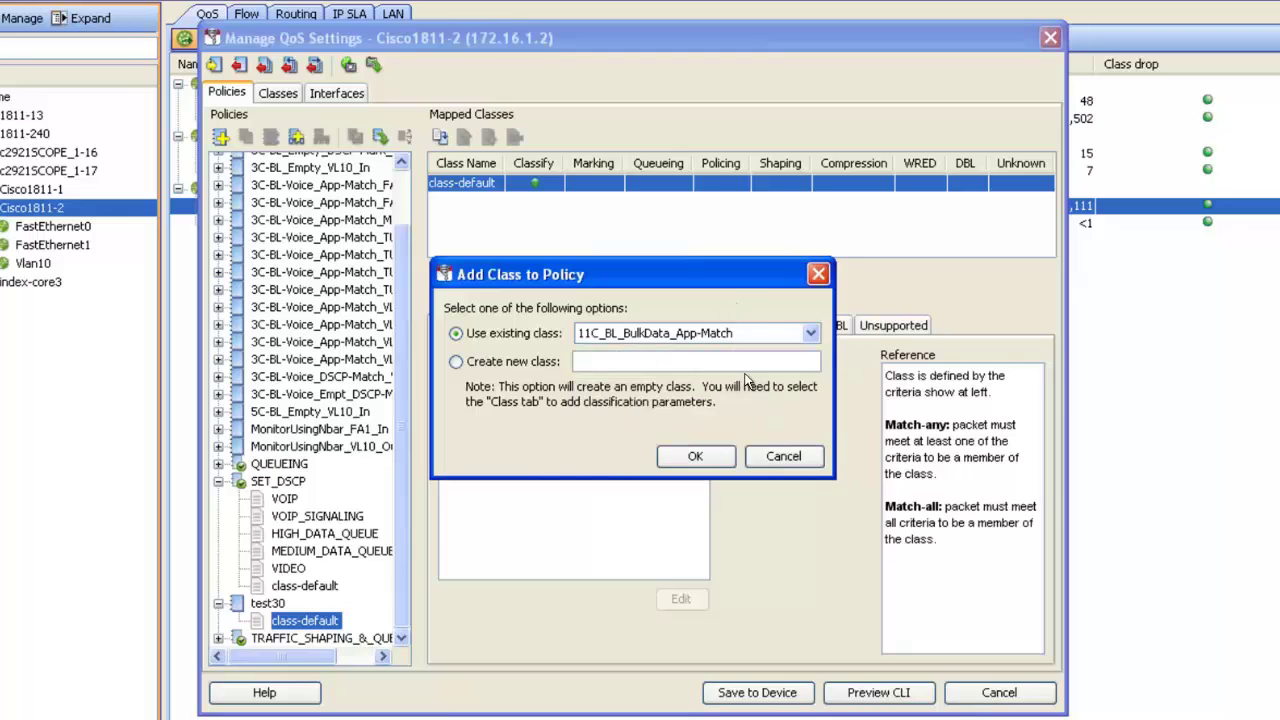
left_click(770, 452)
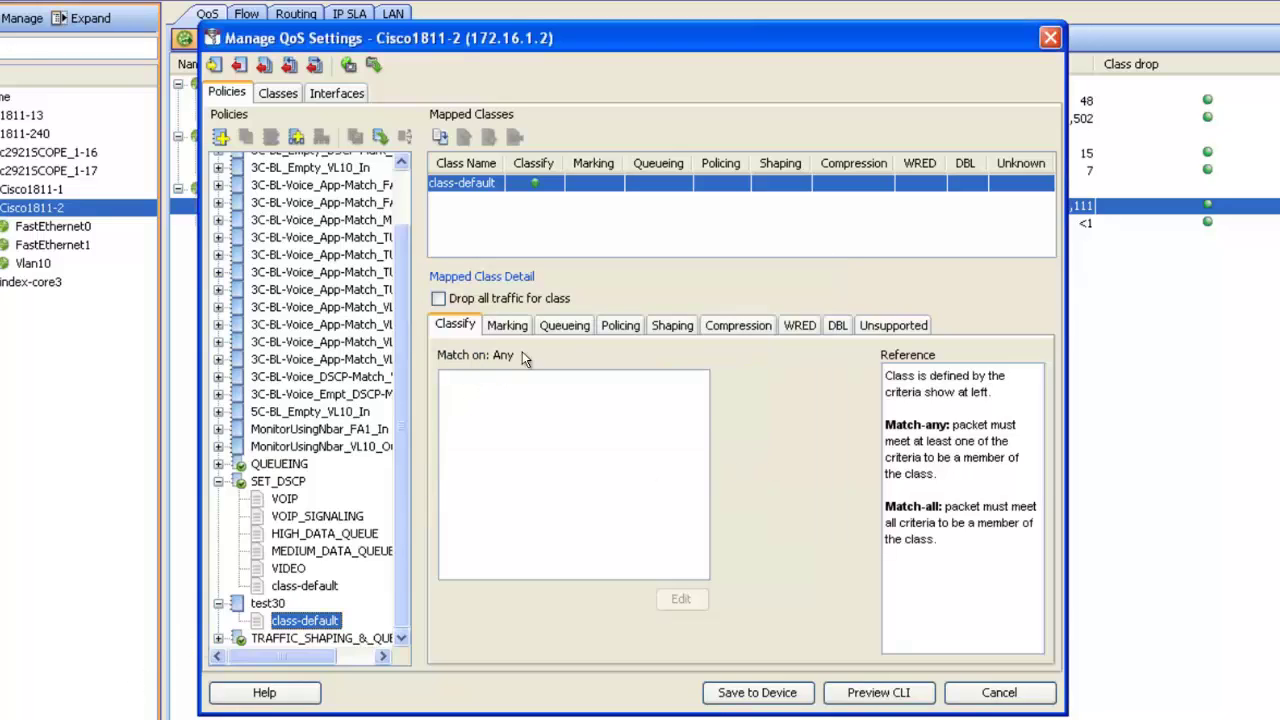
- Shape test30's class-default using Peak at a rate of 8888 Kbps
left_click(674, 326)
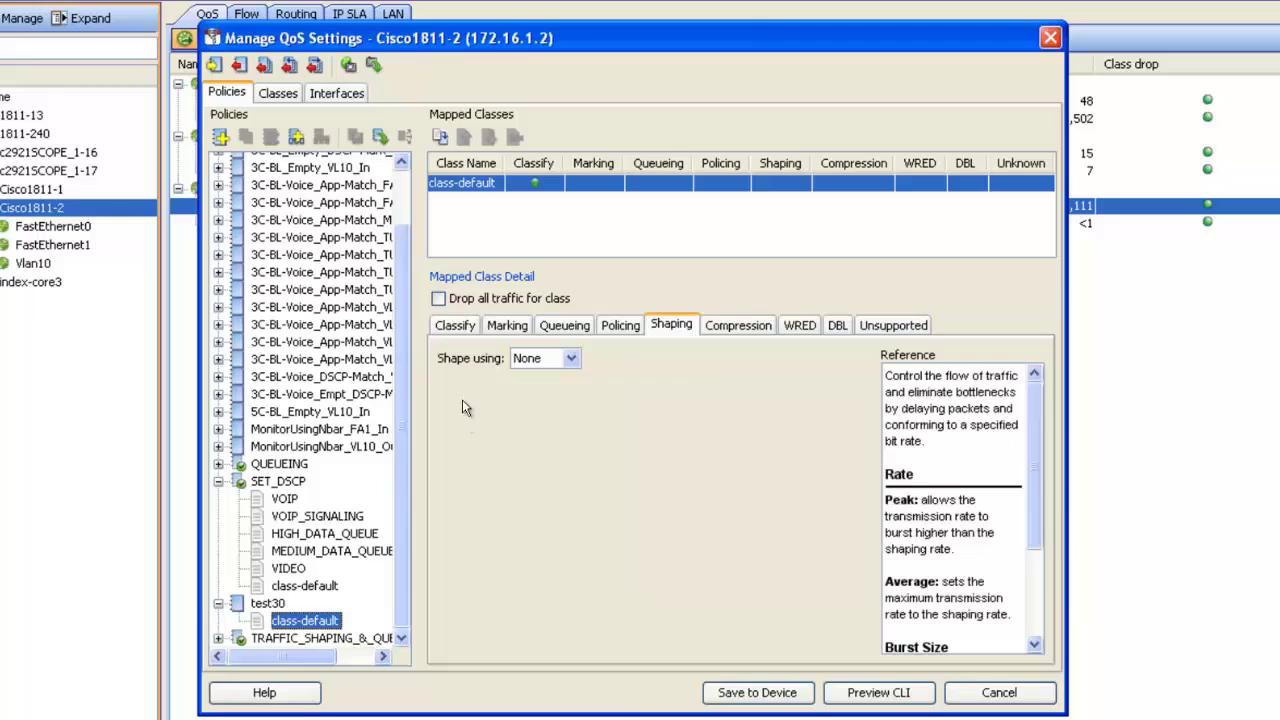
left_click(569, 358)
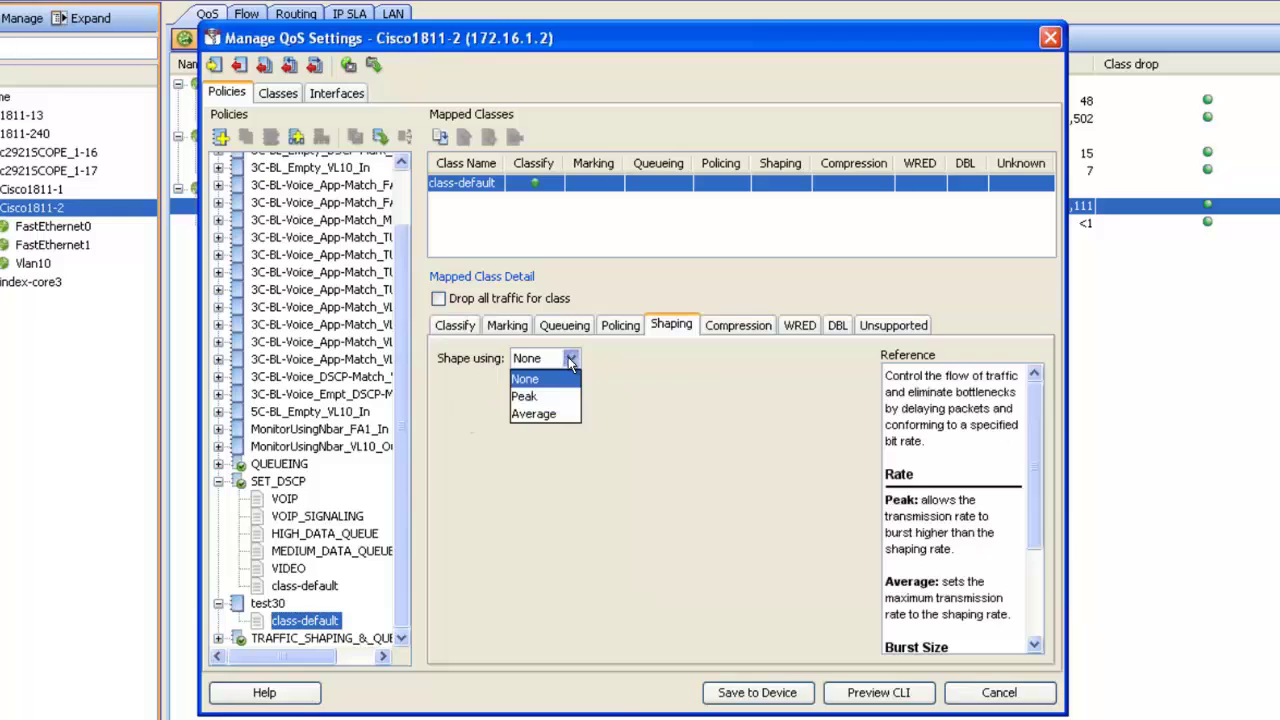
left_click(531, 398)
left_click(511, 388)
type("8")
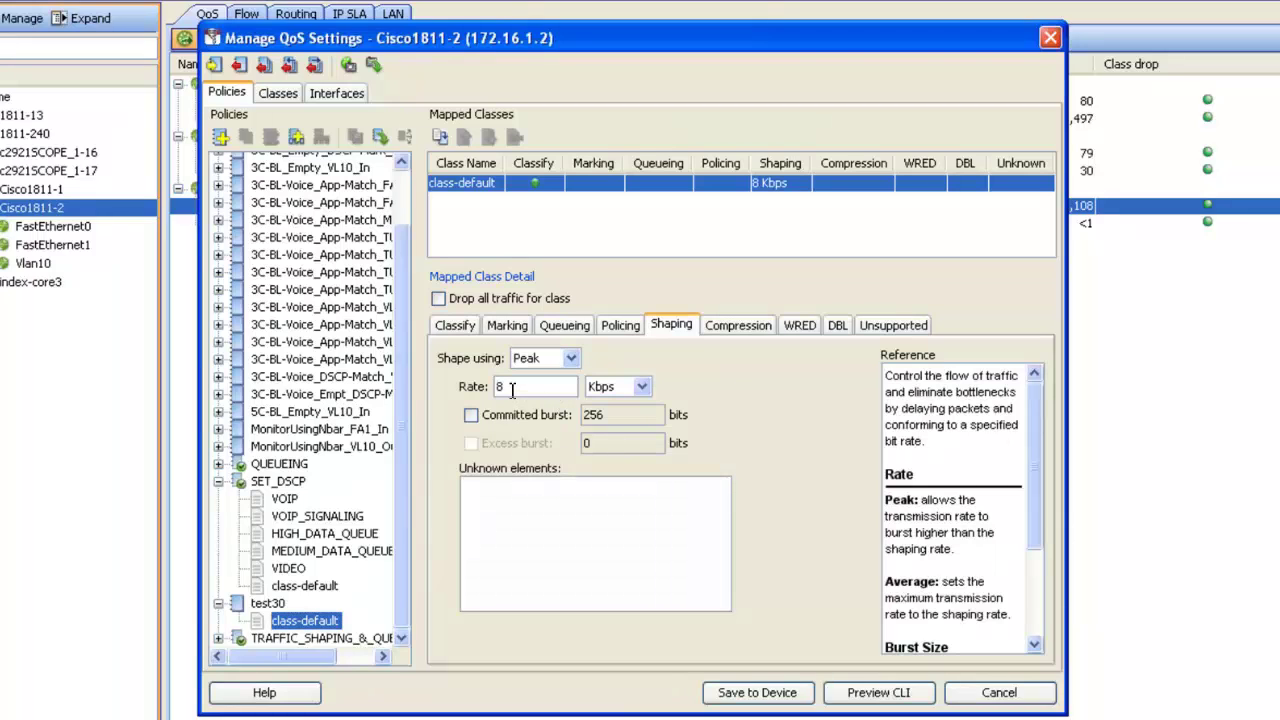
type("88")
- Nest the SET_DSCP policy under test30's class-default
left_click(286, 482)
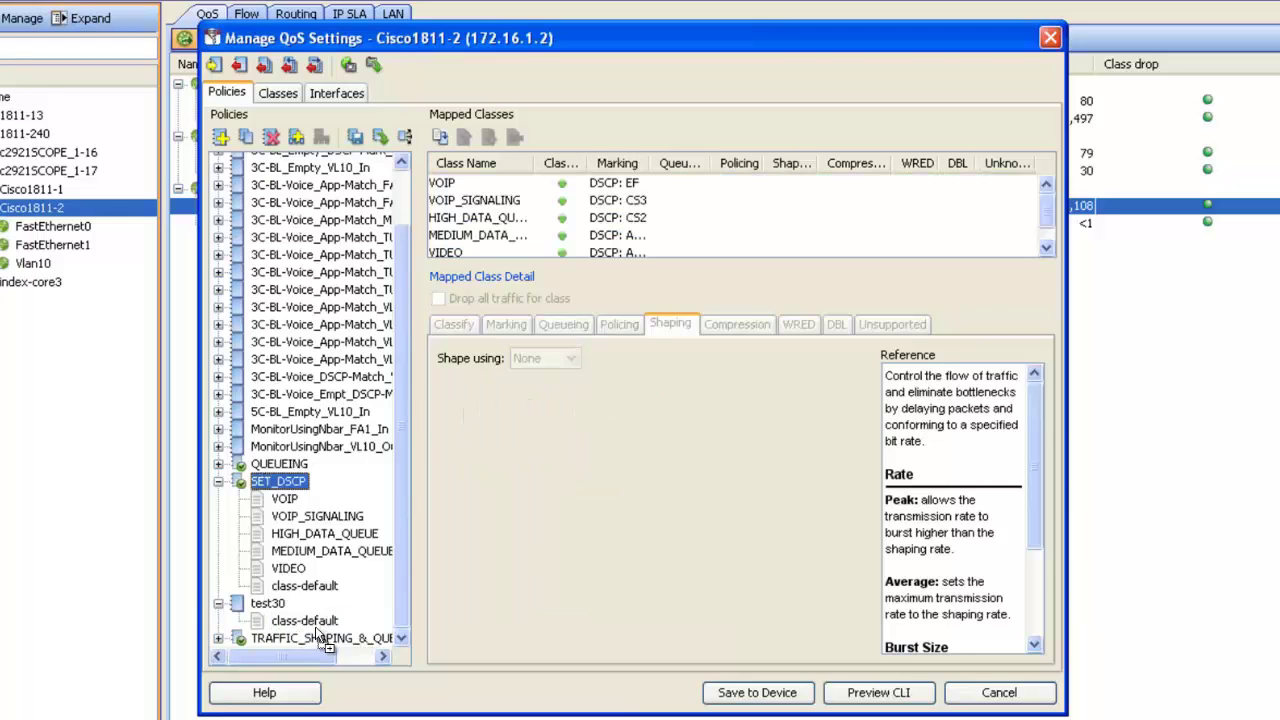
left_click_drag(316, 634, 318, 628)
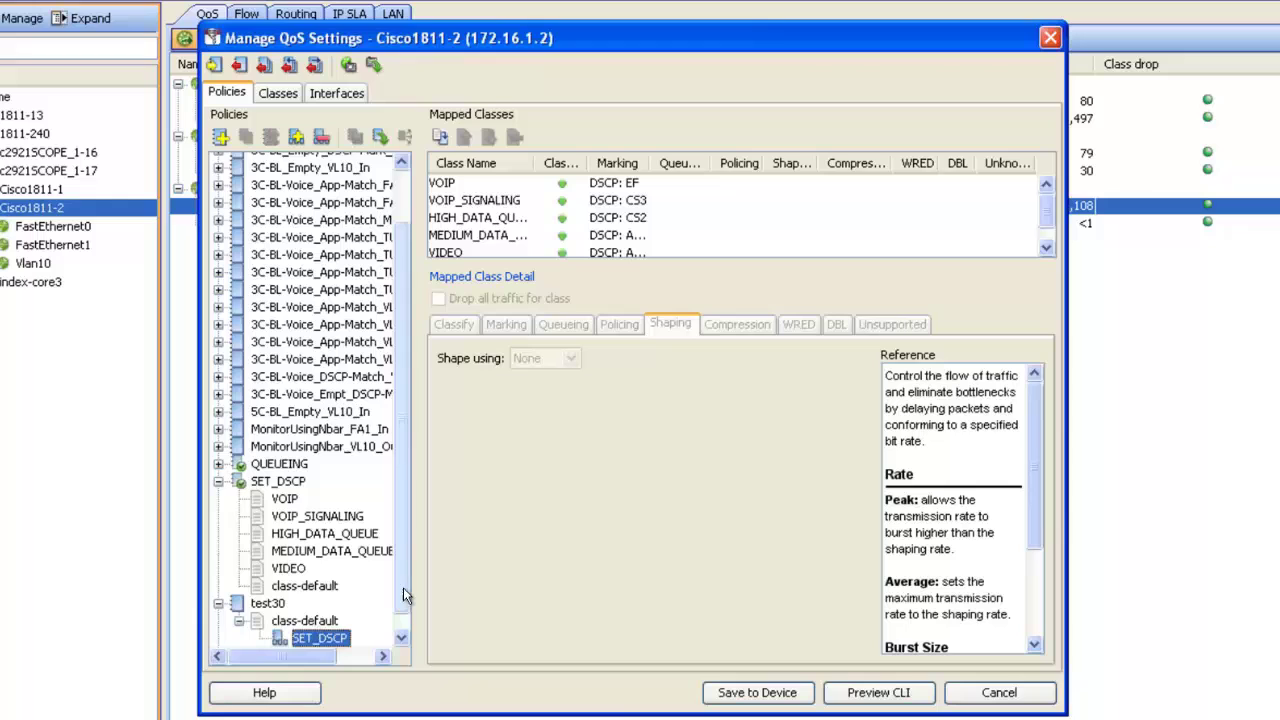
left_click(402, 637)
left_click(404, 637)
left_click(292, 603)
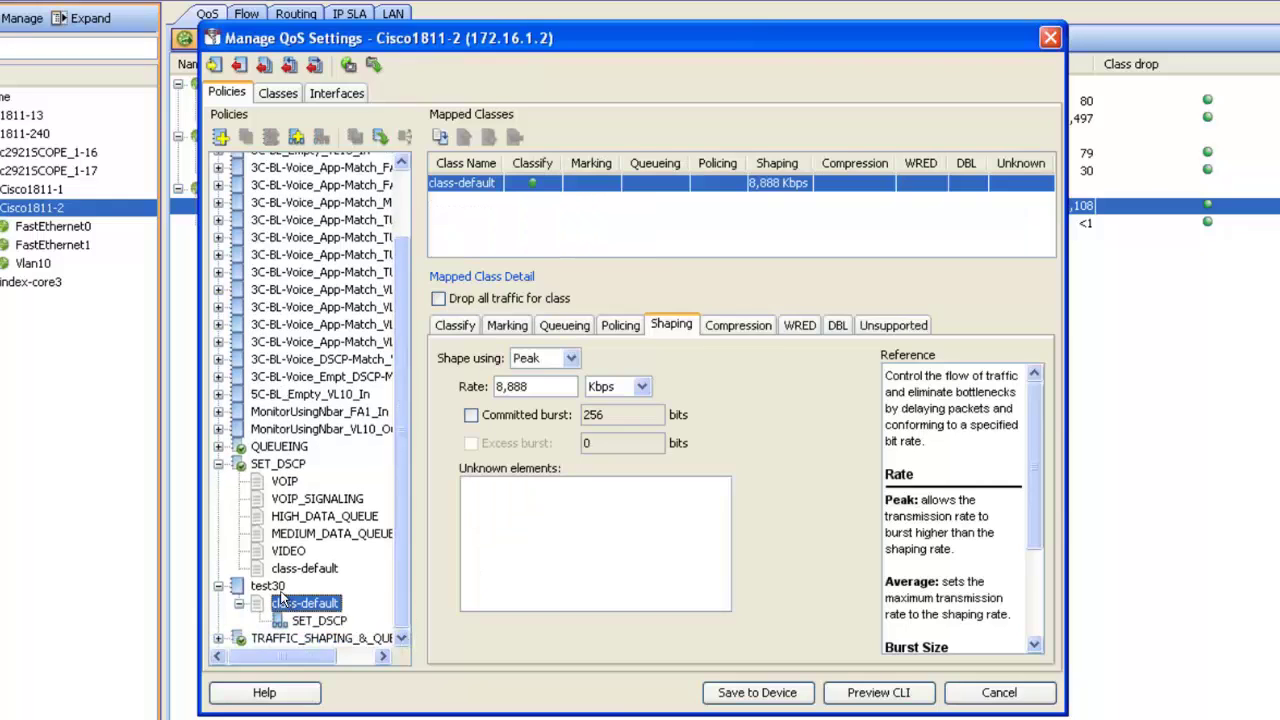
left_click(268, 586)
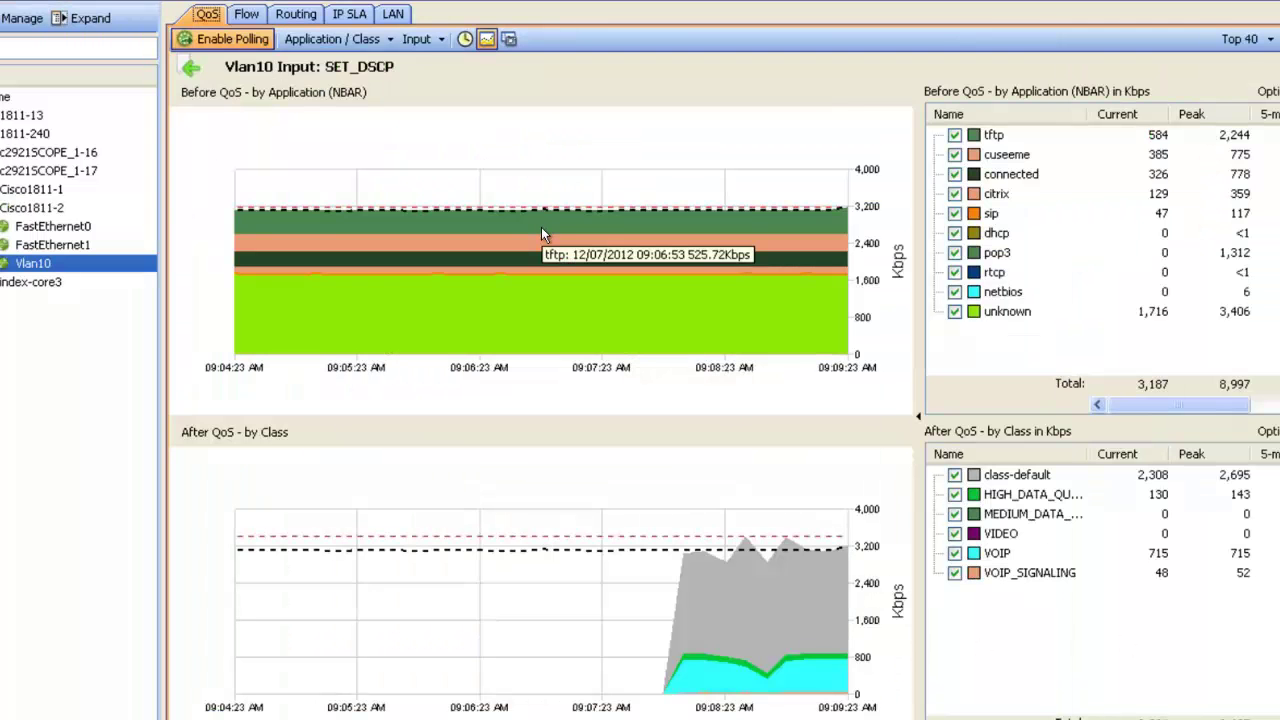